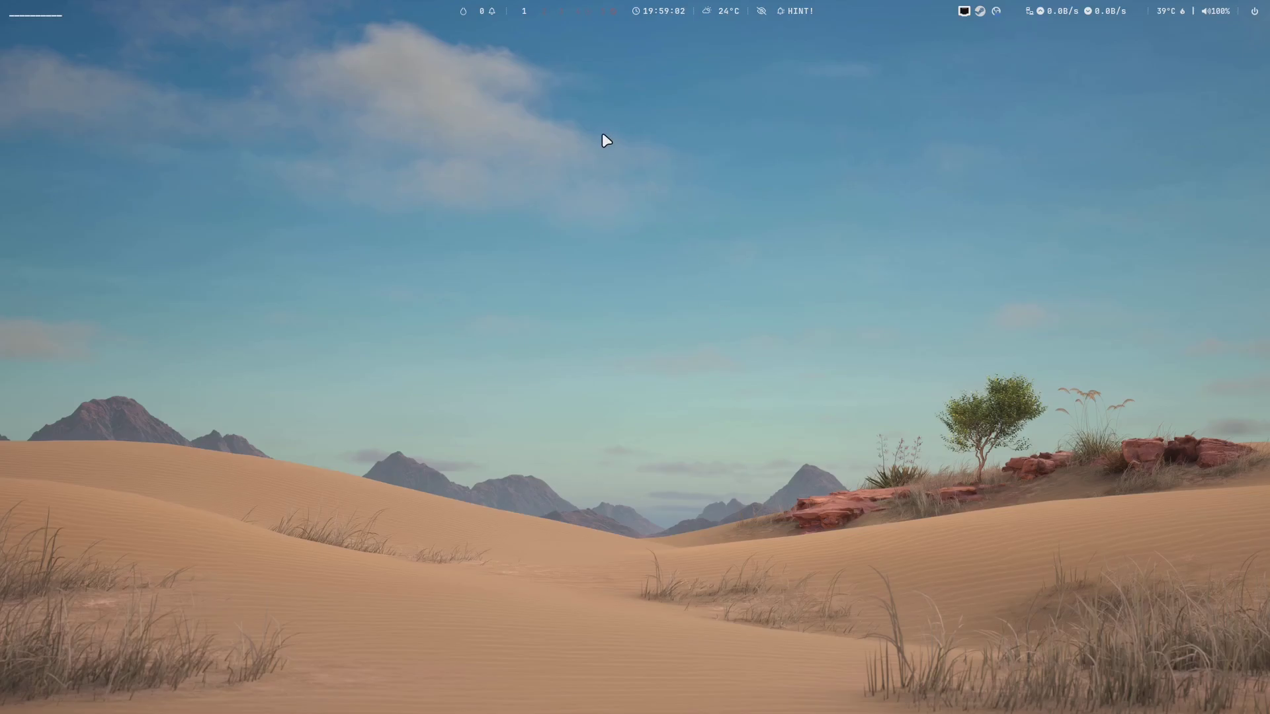
Step: In a new kitty terminal, reinstall yay with sudo pacman -S yay, confirming with the sudo password
{"action": "key", "text": "super+Return"}
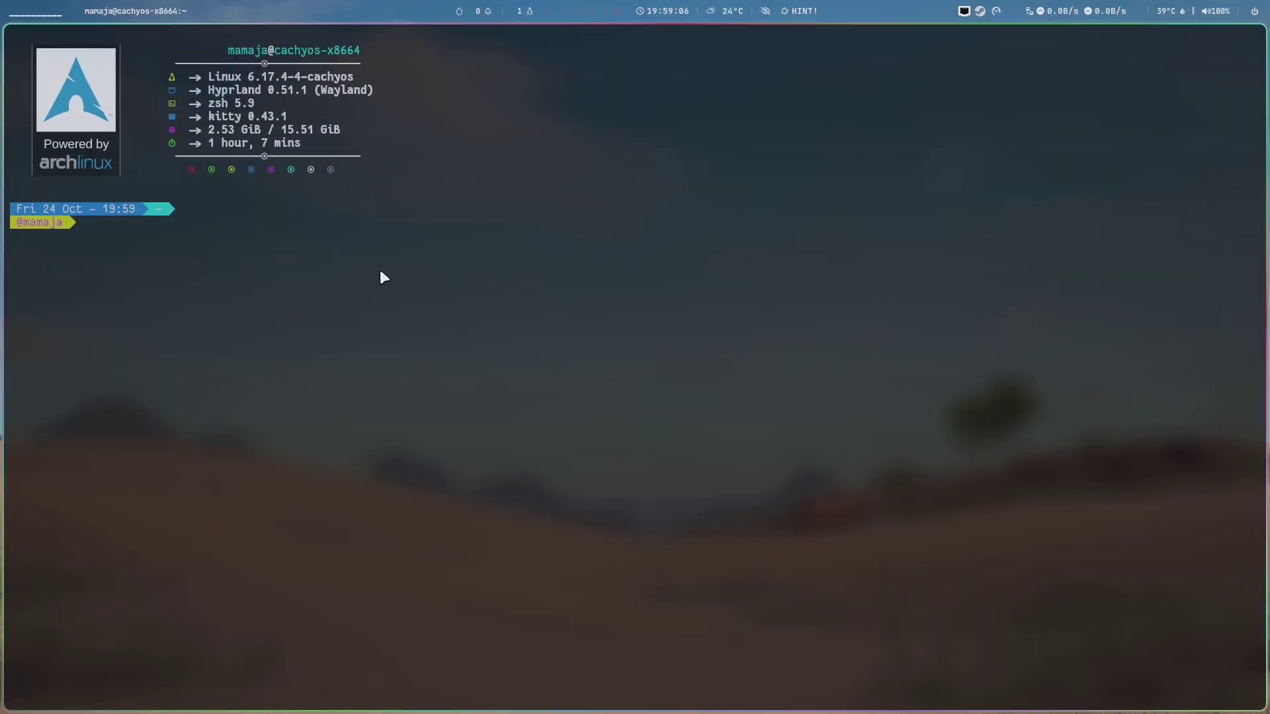
{"action": "key", "text": "Up"}
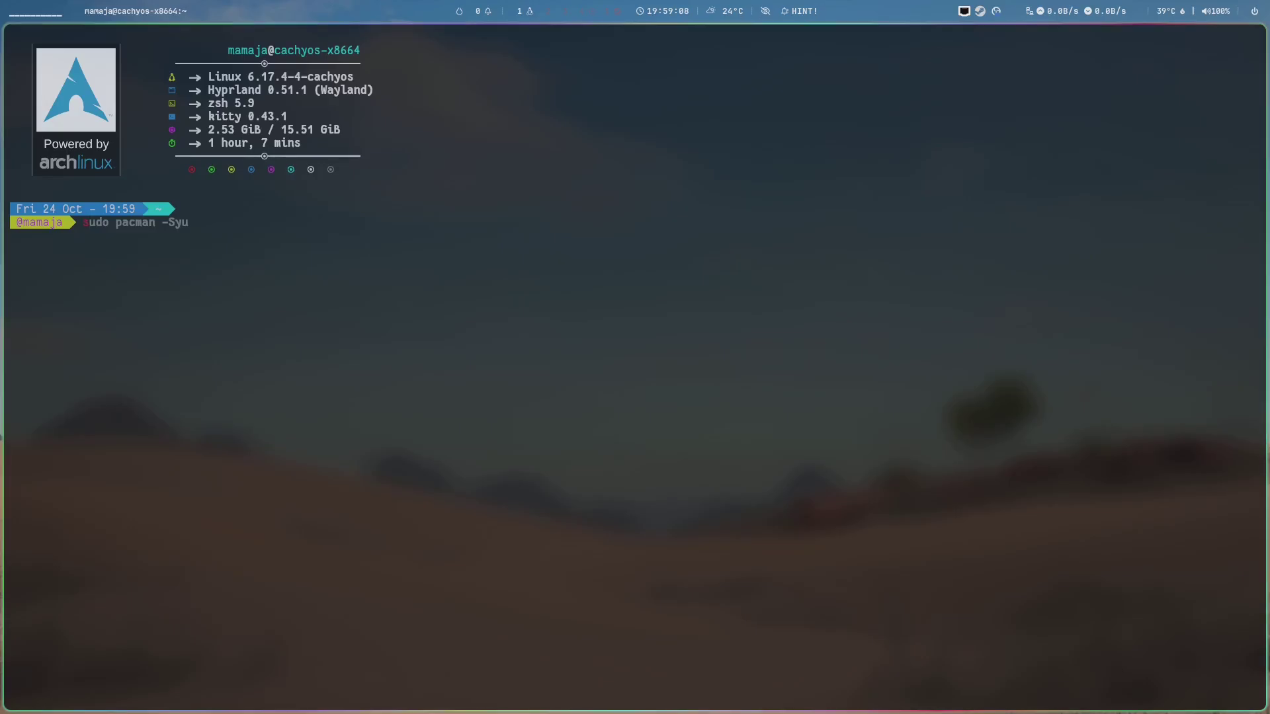
{"action": "key", "text": "Down"}
{"action": "type", "text": "sudo pacman -S"}
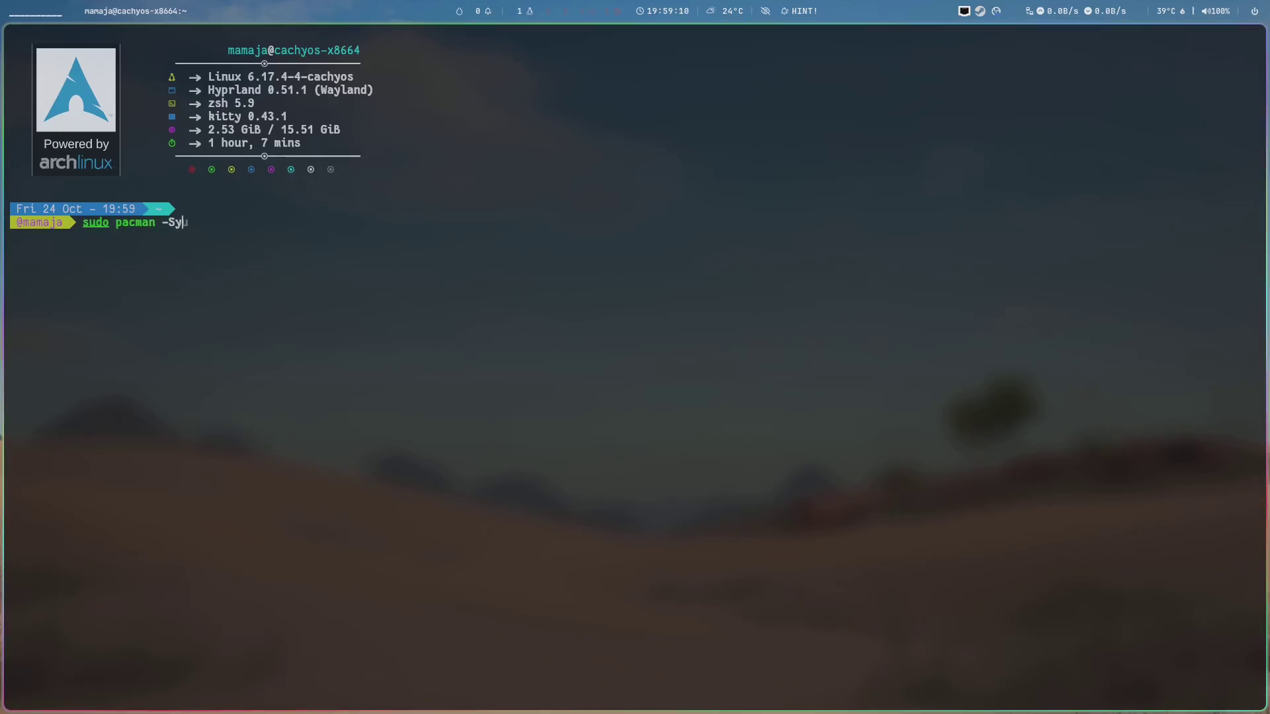
{"action": "type", "text": " yay"}
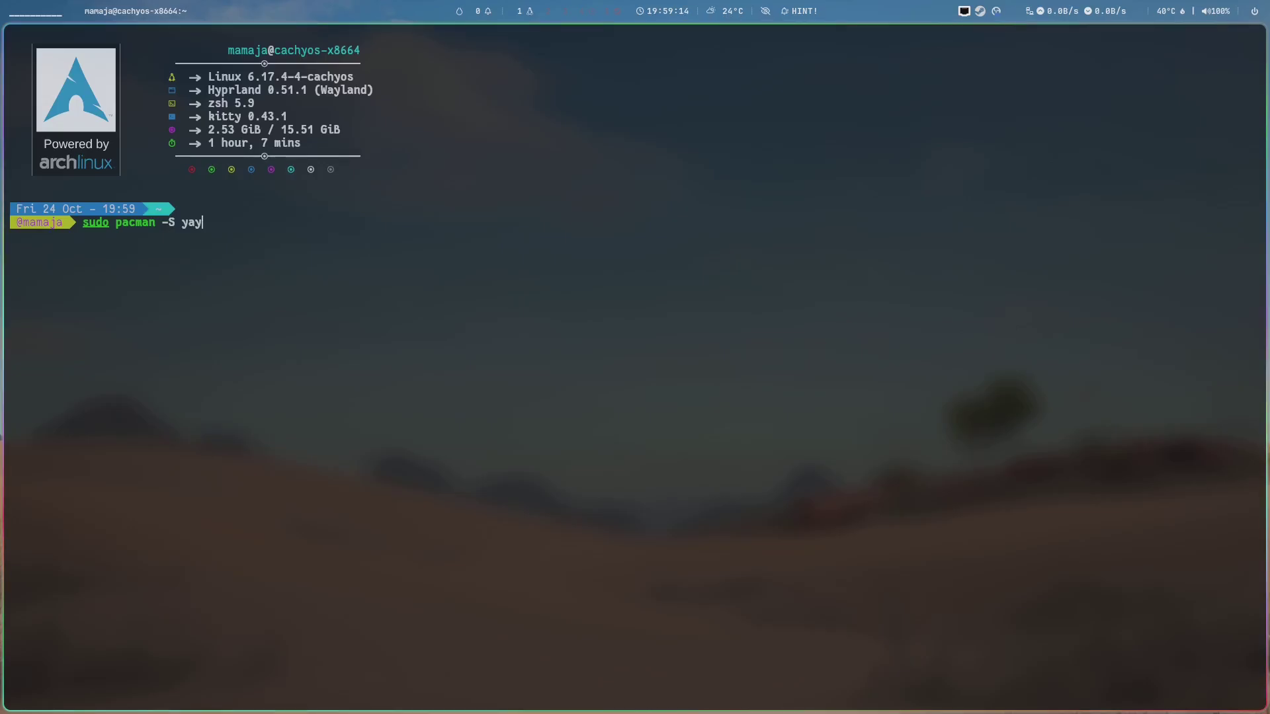
{"action": "key", "text": "Return"}
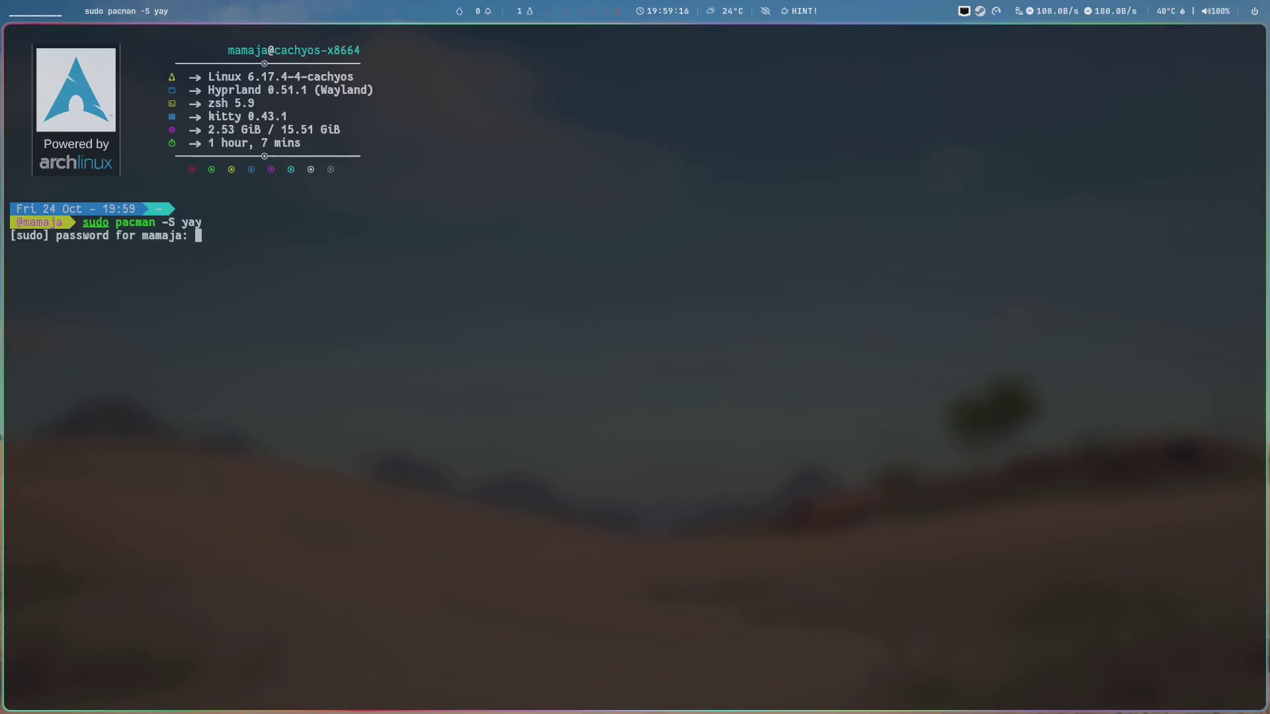
{"action": "key", "text": "Return"}
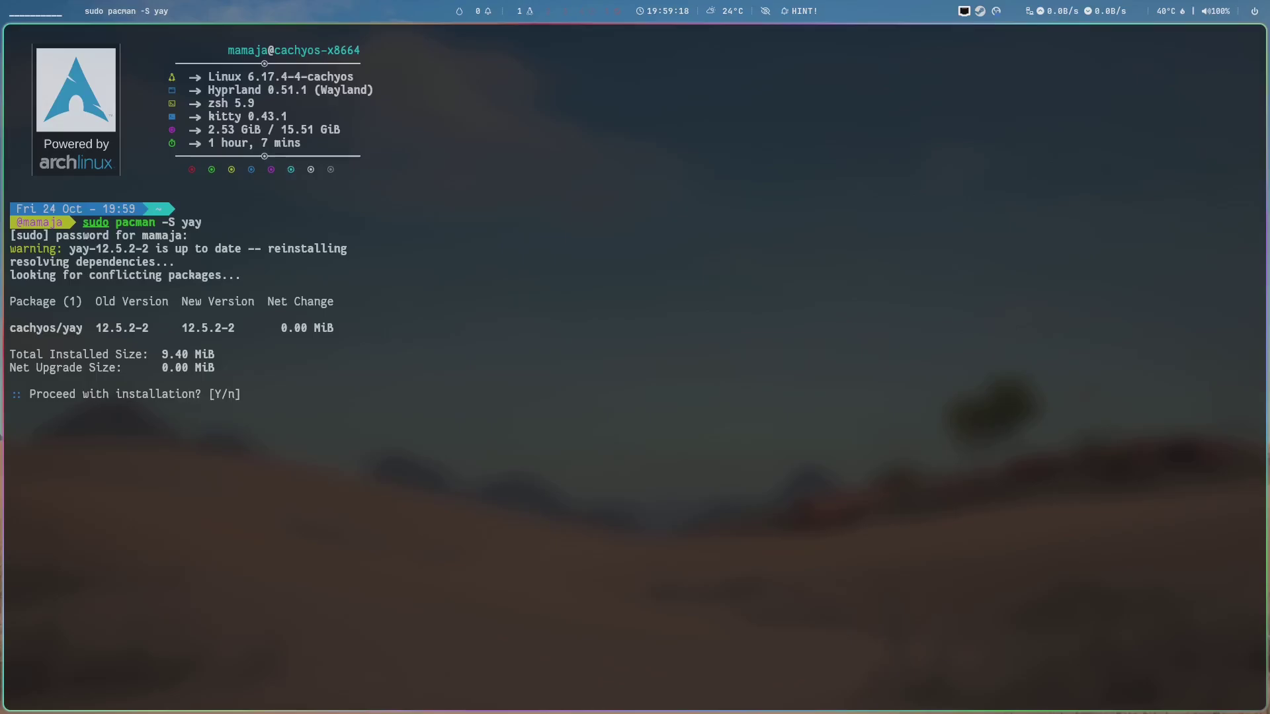
{"action": "key", "text": "Return"}
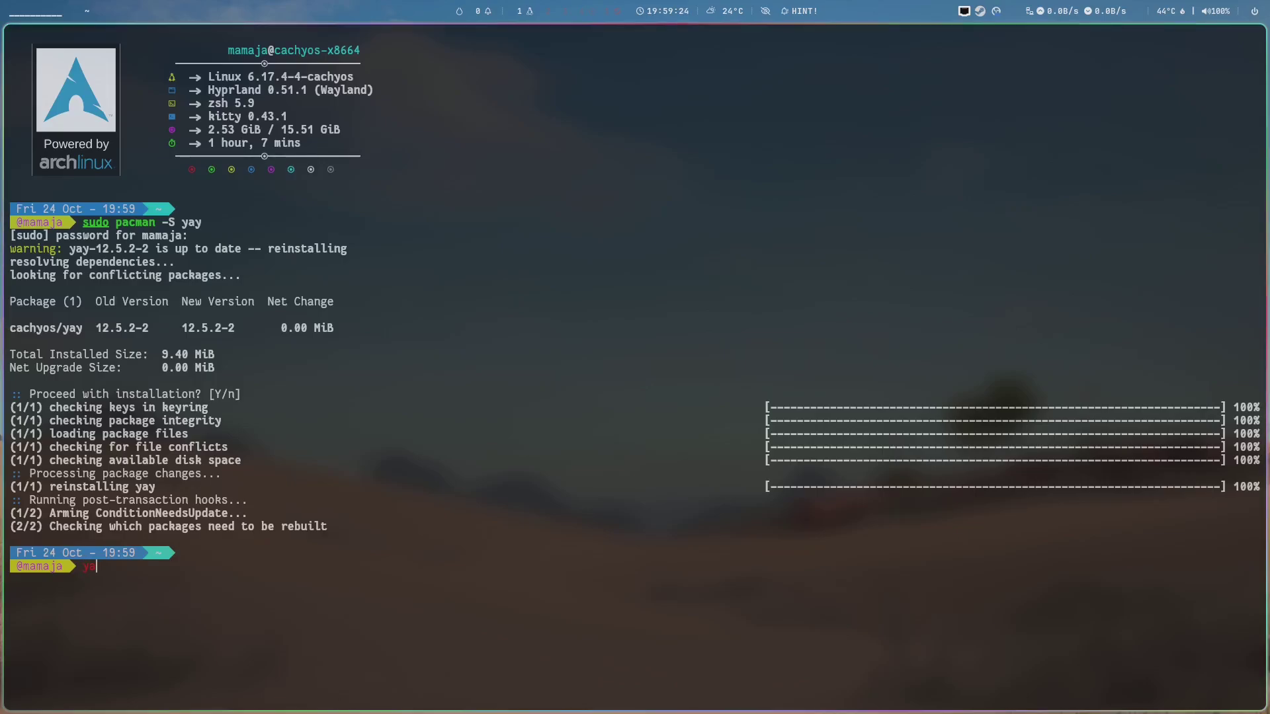
Step: Build and install hyprshot-git with yay, answering i to the cleanBuild and diffs prompts, then close kitty
{"action": "type", "text": "yay"}
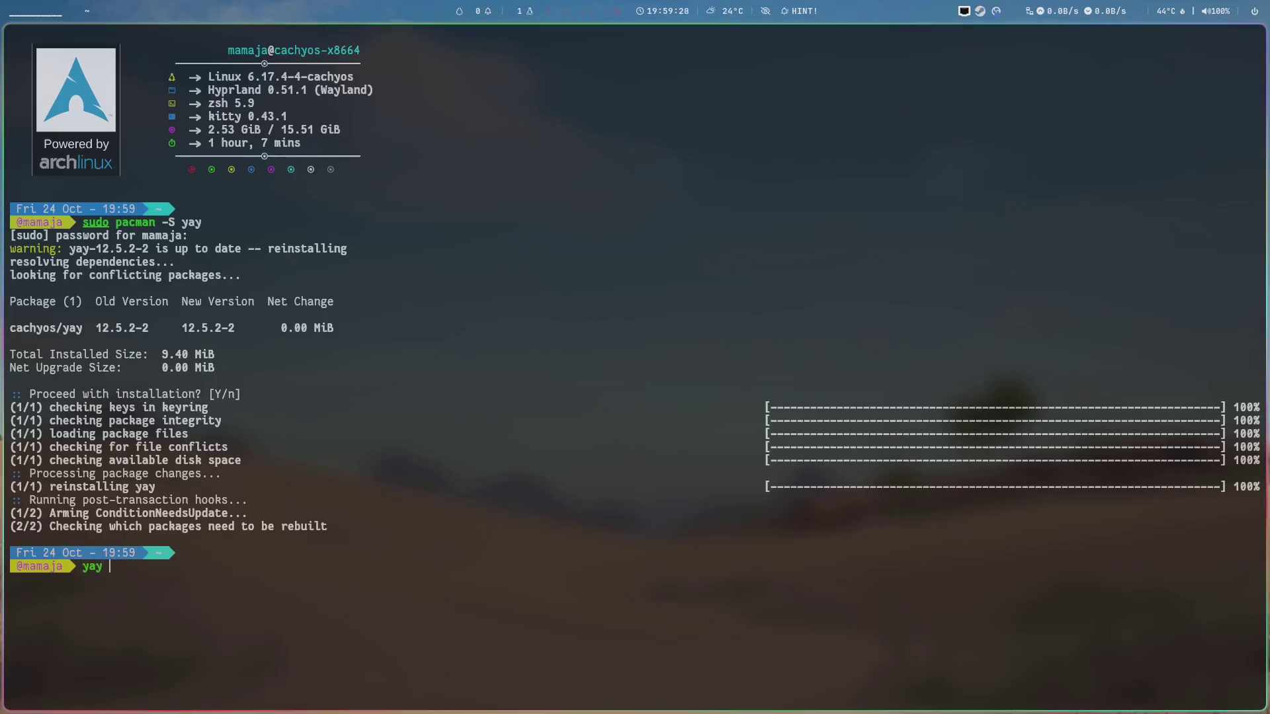
{"action": "type", "text": " -S"}
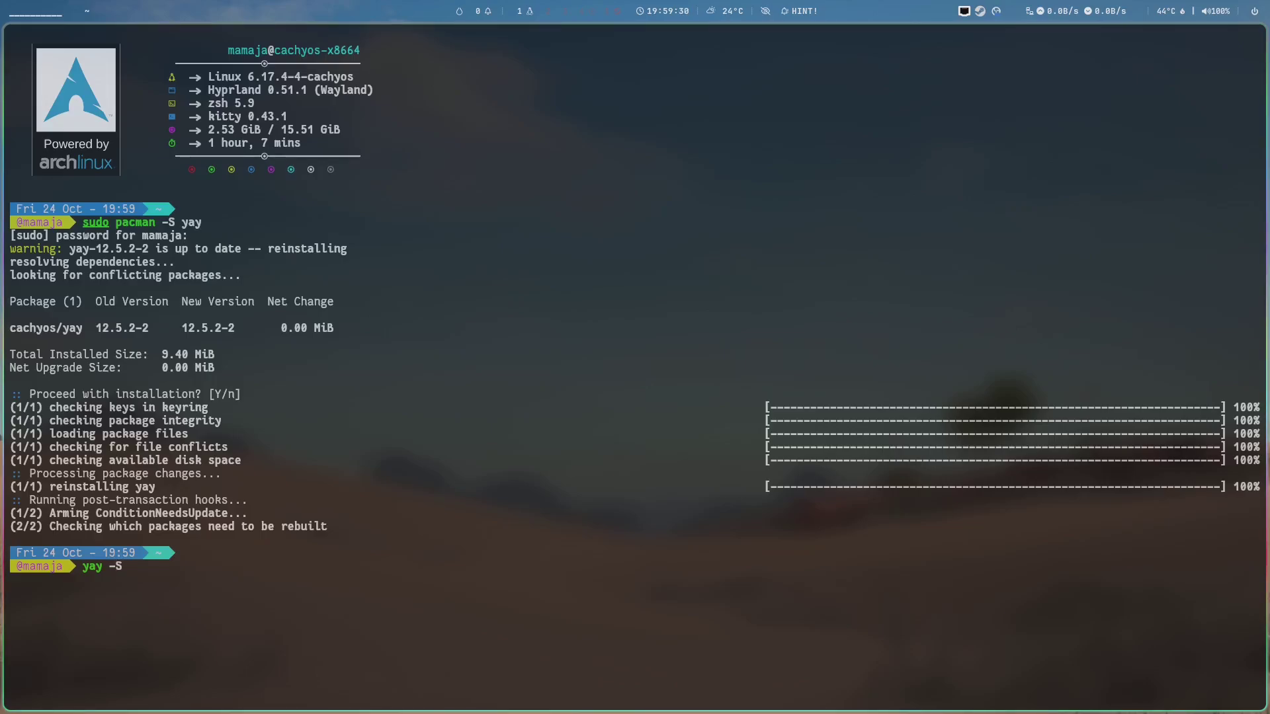
{"action": "type", "text": " hy"}
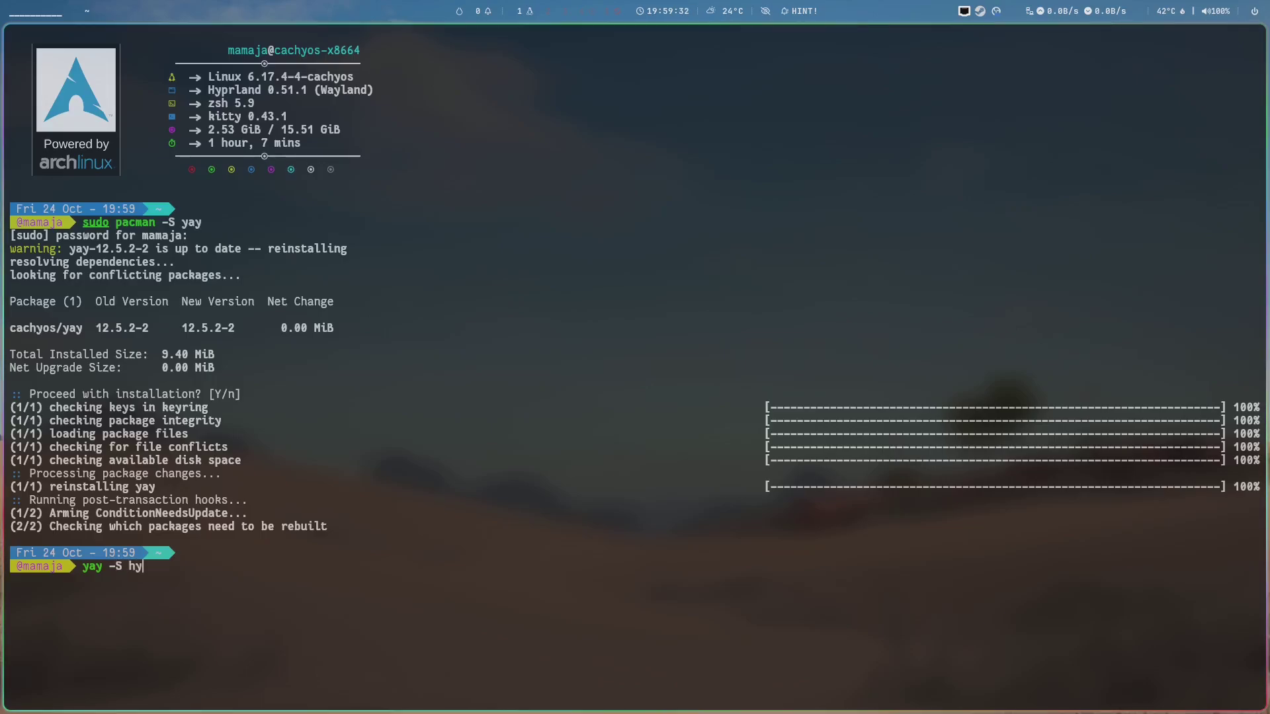
{"action": "type", "text": "p"}
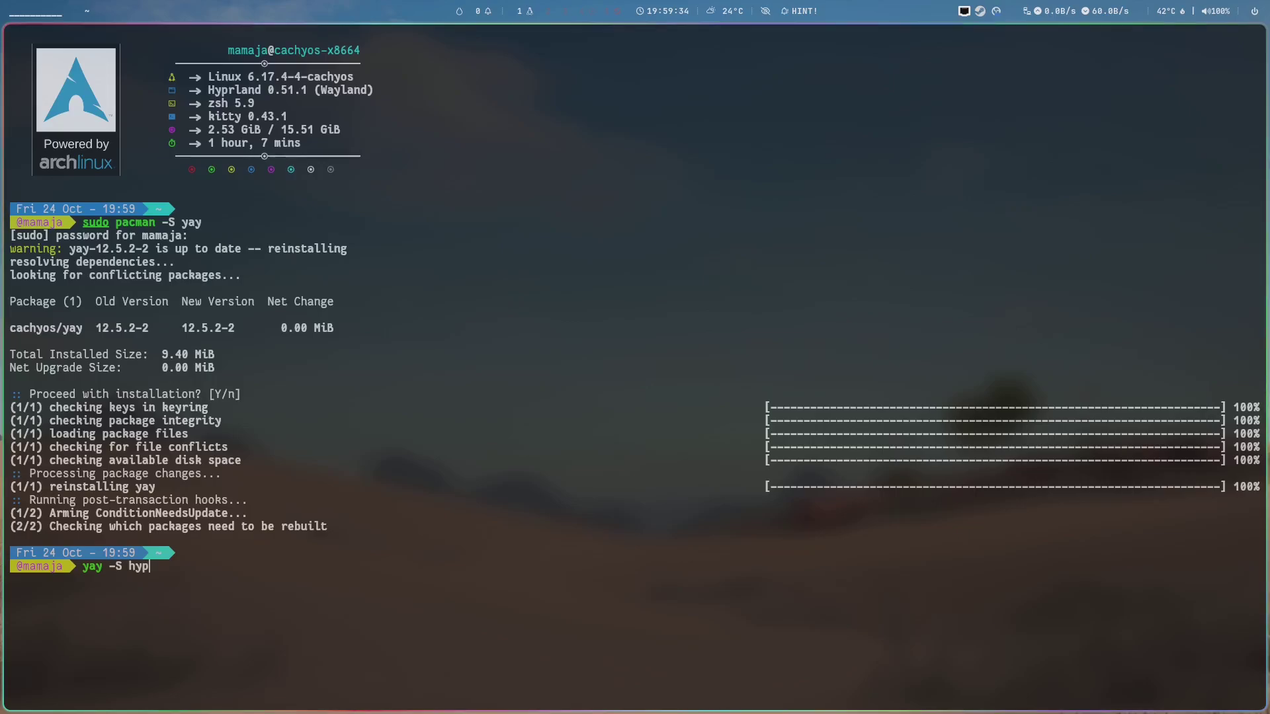
{"action": "type", "text": "rshot-git"}
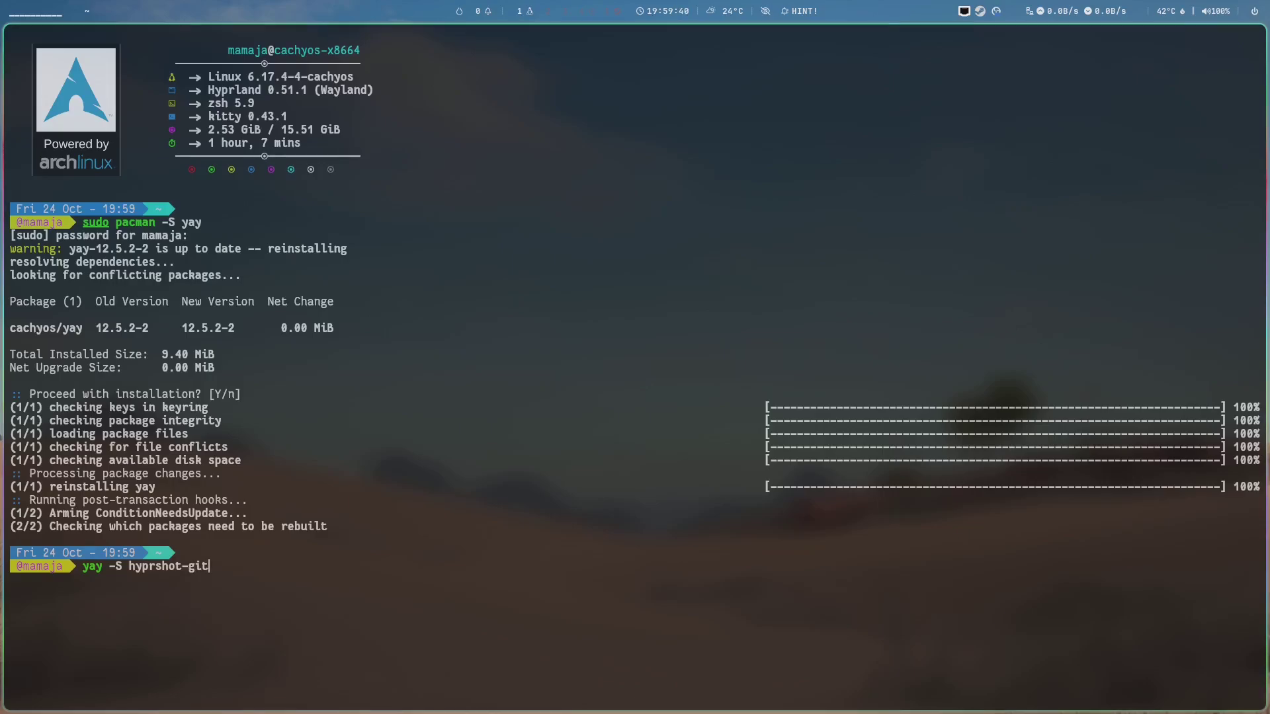
{"action": "key", "text": "Return"}
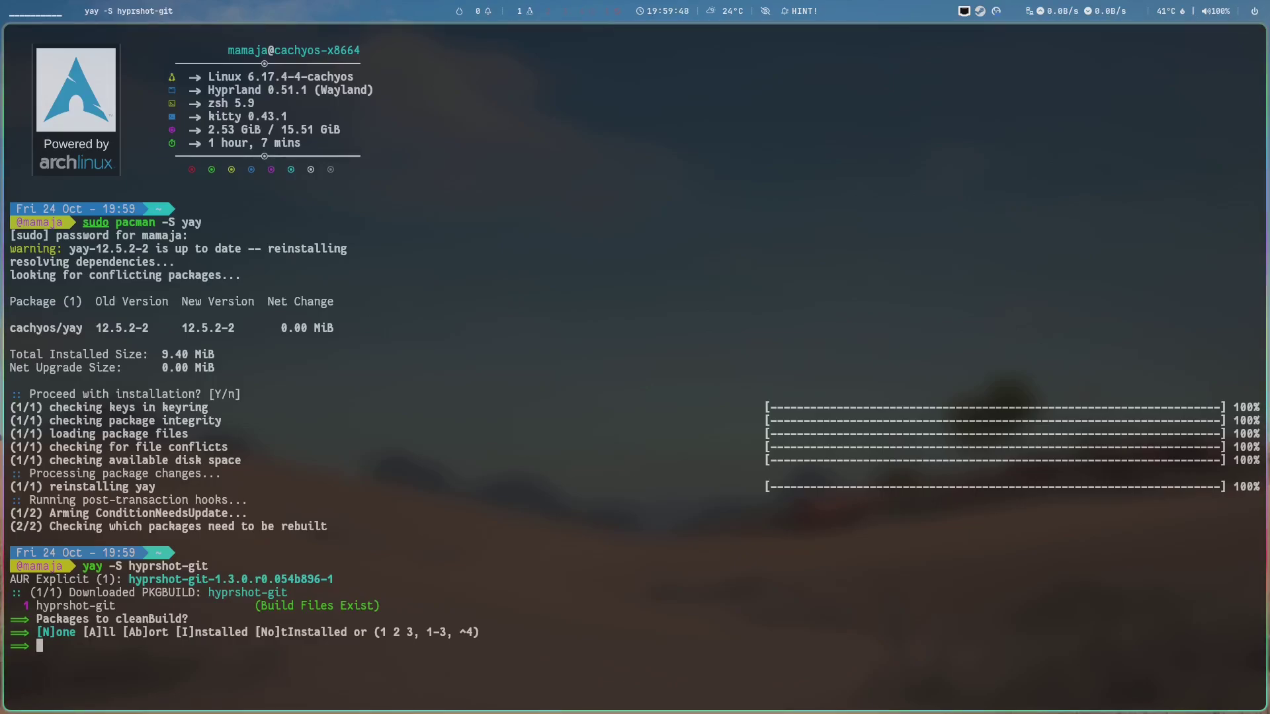
{"action": "type", "text": "i"}
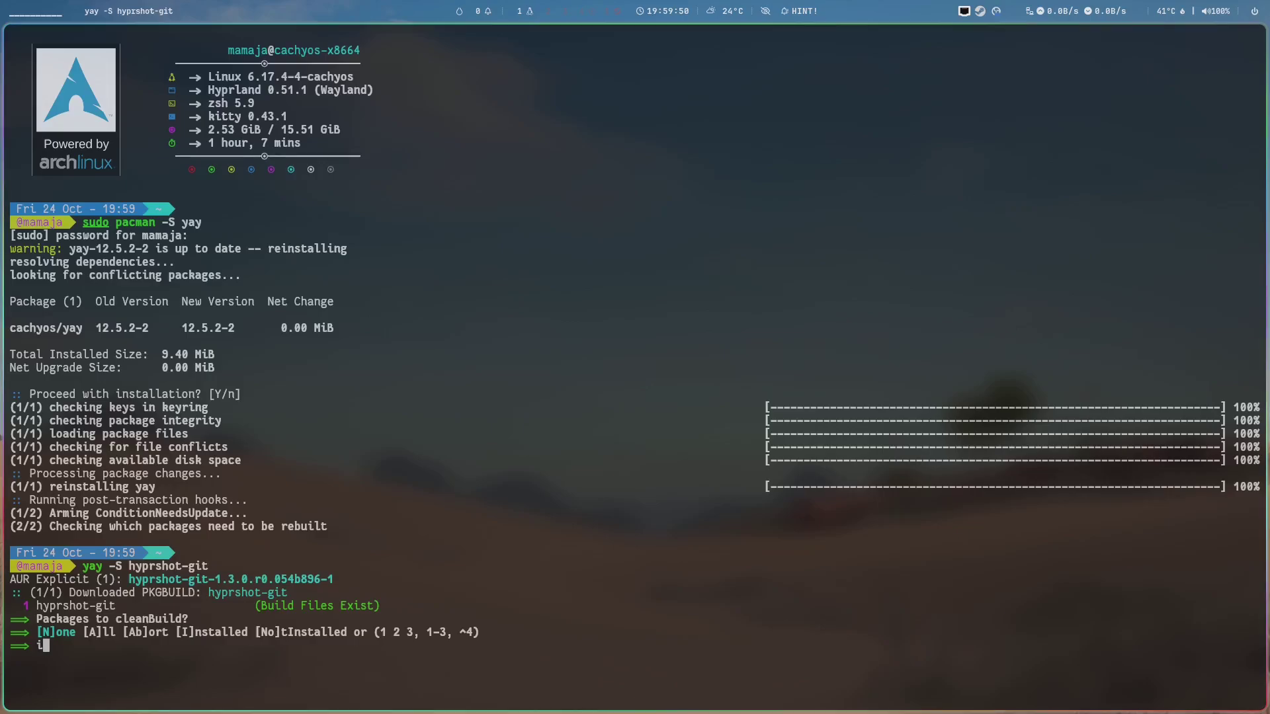
{"action": "key", "text": "Return"}
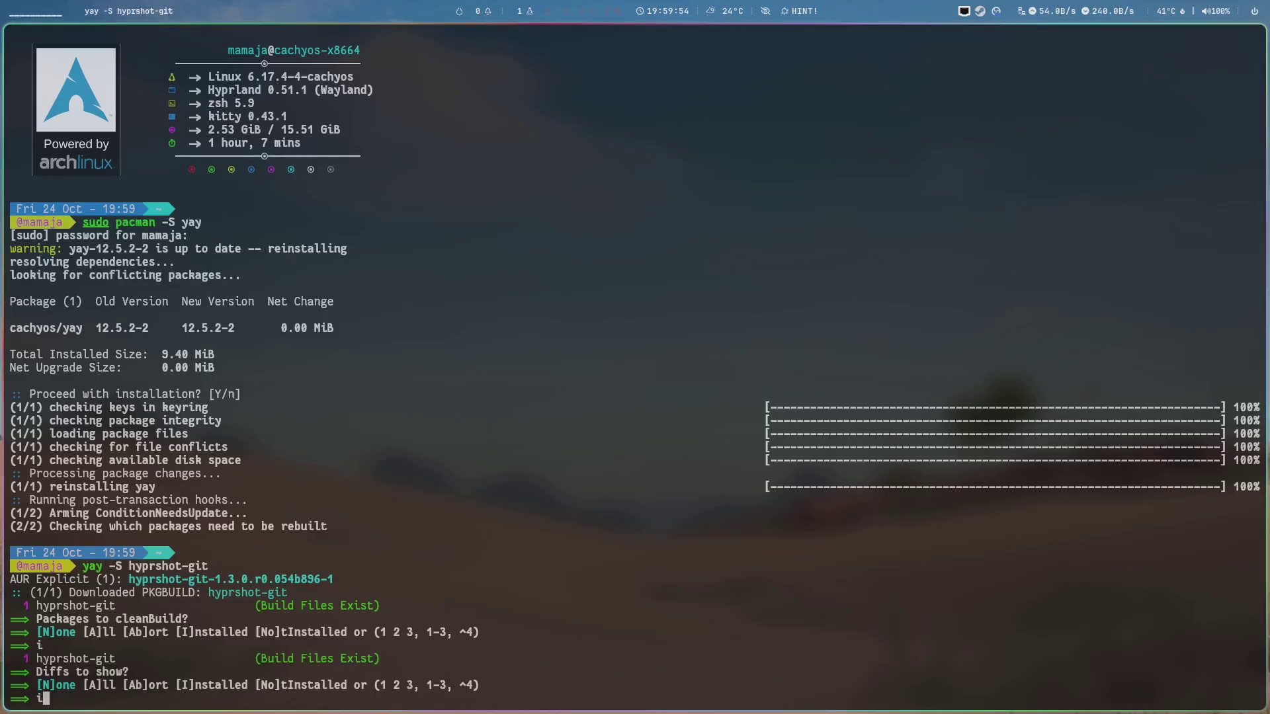
{"action": "type", "text": "i"}
{"action": "key", "text": "Return"}
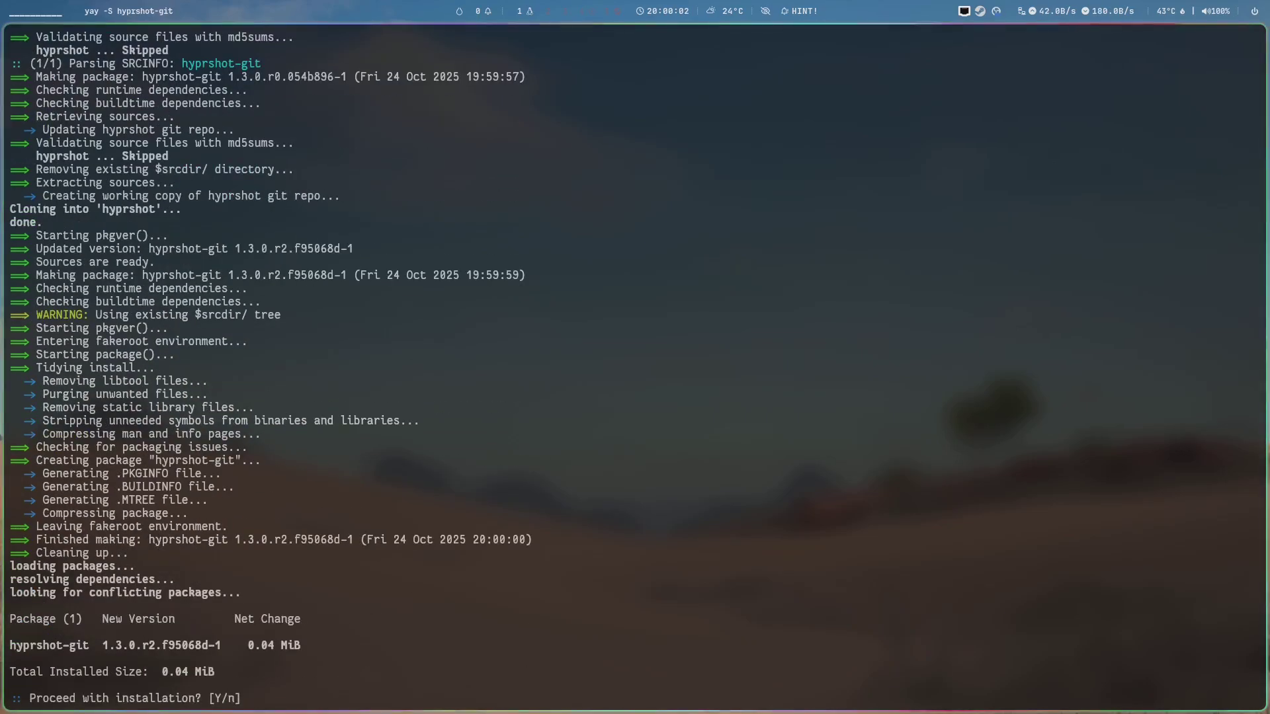
{"action": "key", "text": "Return"}
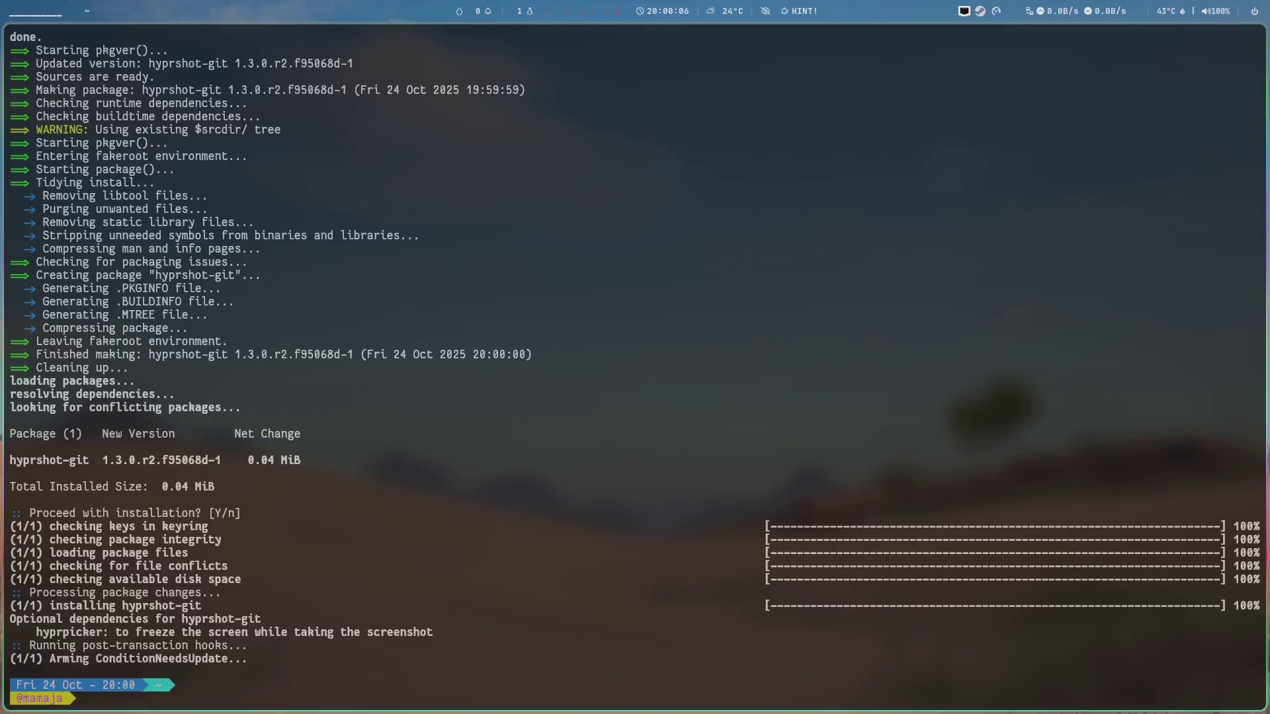
{"action": "key", "text": "Up"}
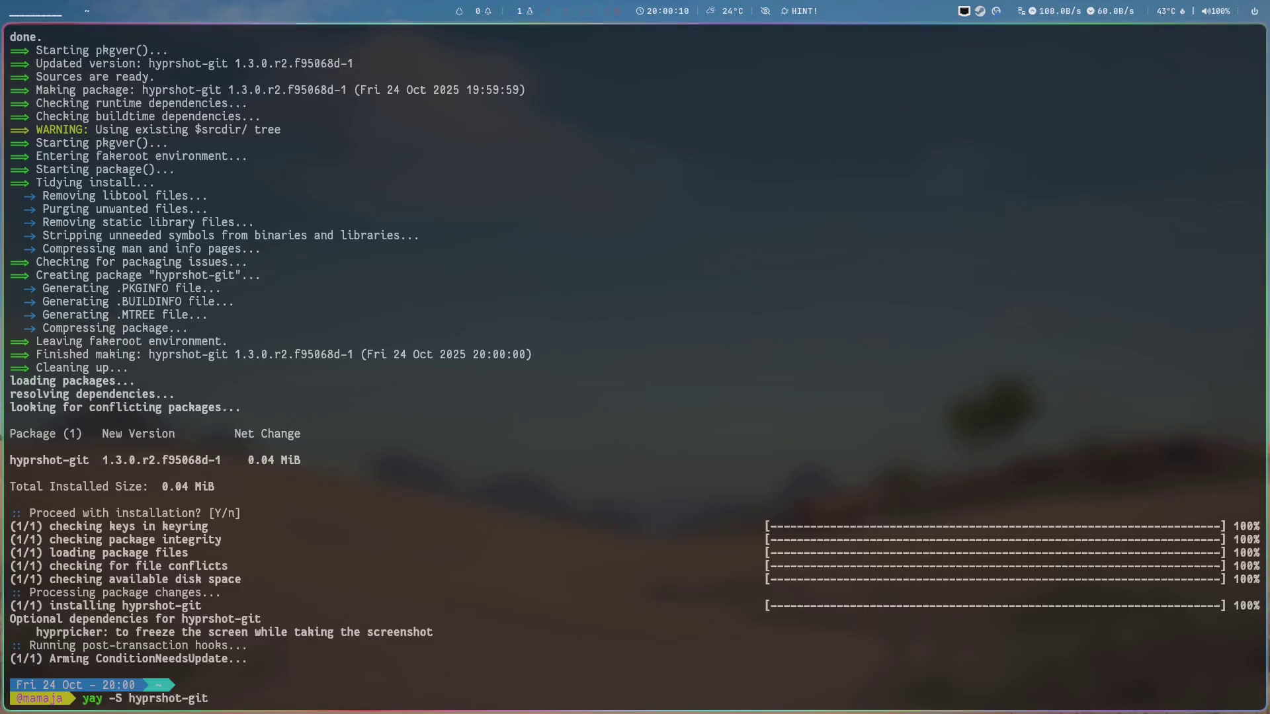
{"action": "key", "text": "super+q"}
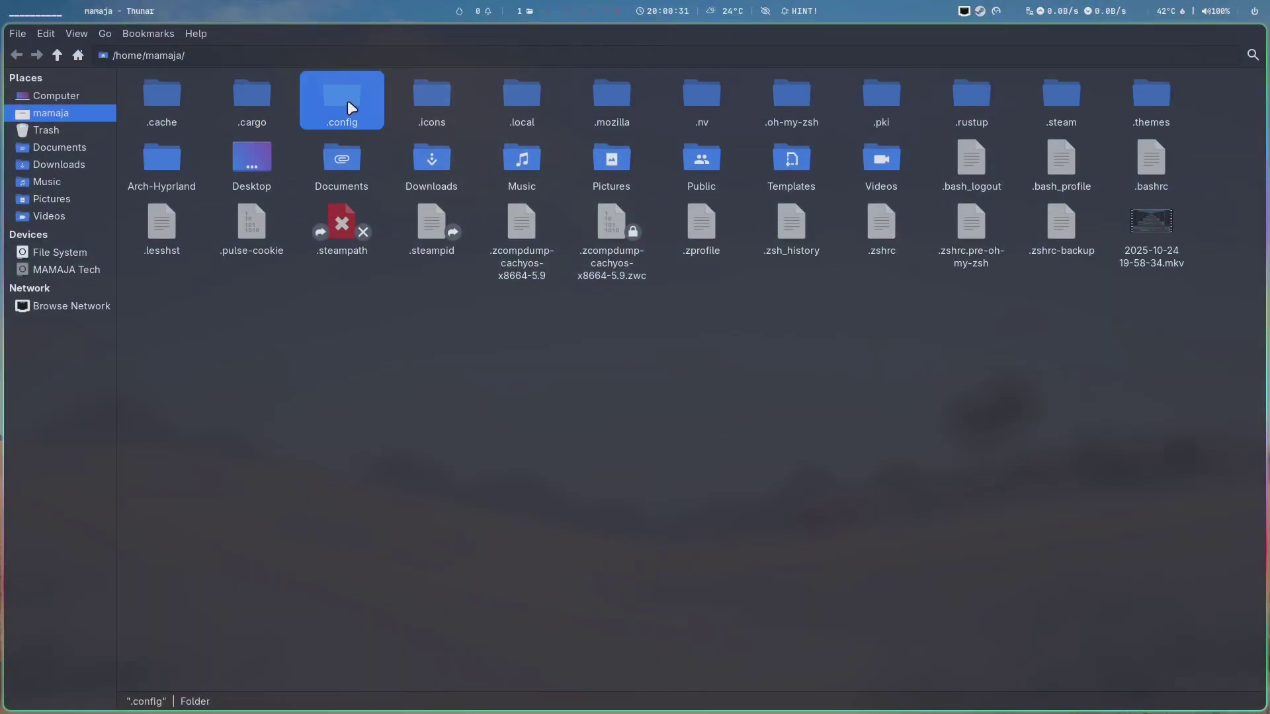
Step: Browse to ~/.config/hypr and open hyprland.conf in the editor, then close it unchanged
{"action": "double_click", "coordinate": [344, 100]}
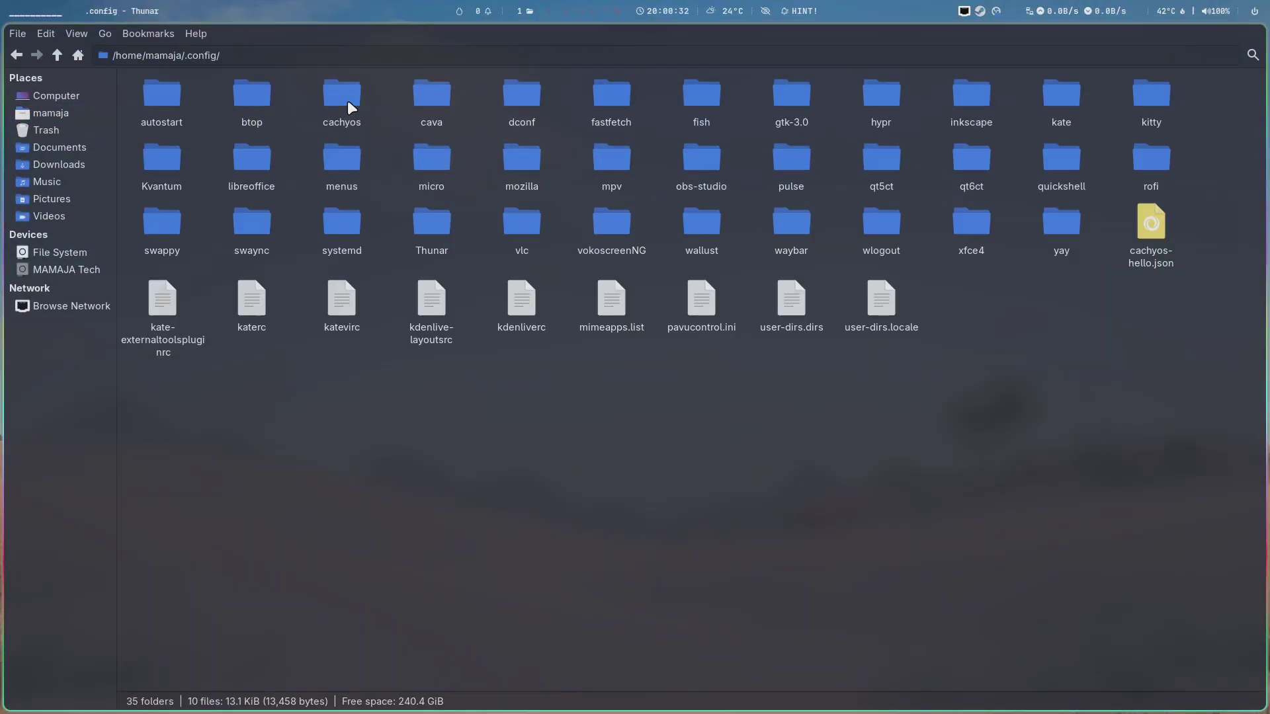
{"action": "double_click", "coordinate": [891, 99]}
{"action": "left_click", "coordinate": [1061, 102]}
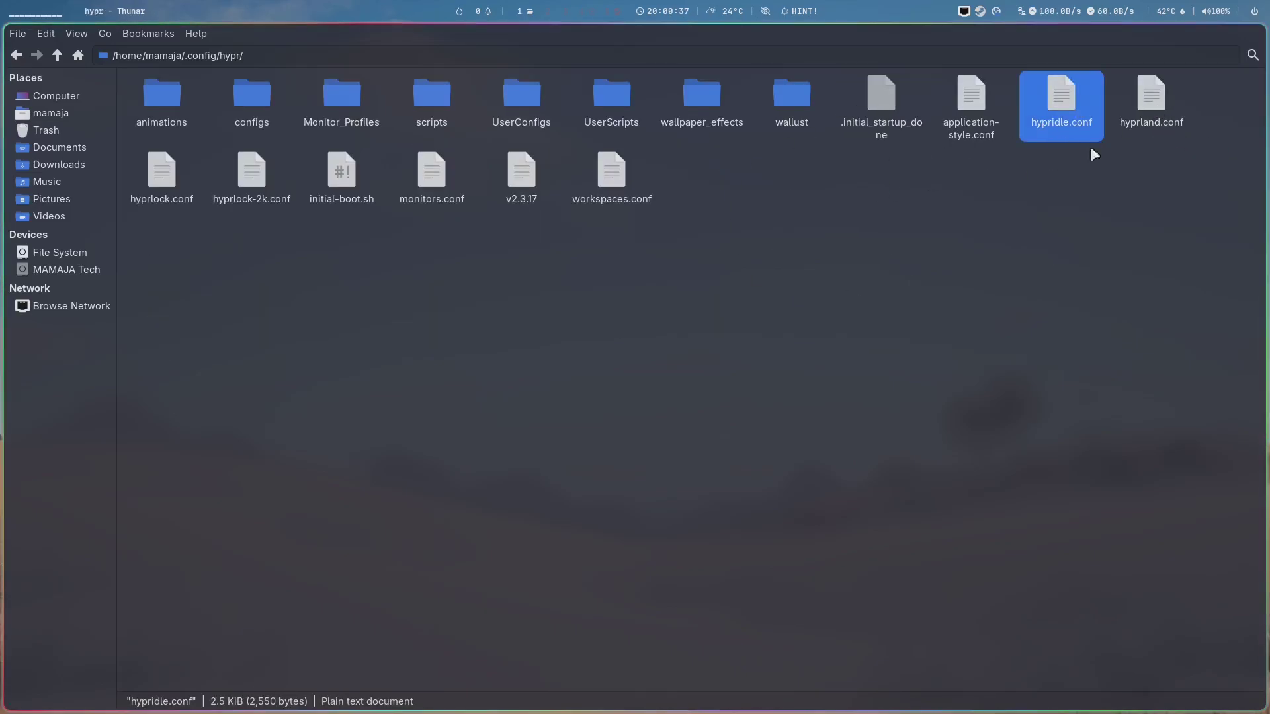
{"action": "left_click", "coordinate": [1148, 102]}
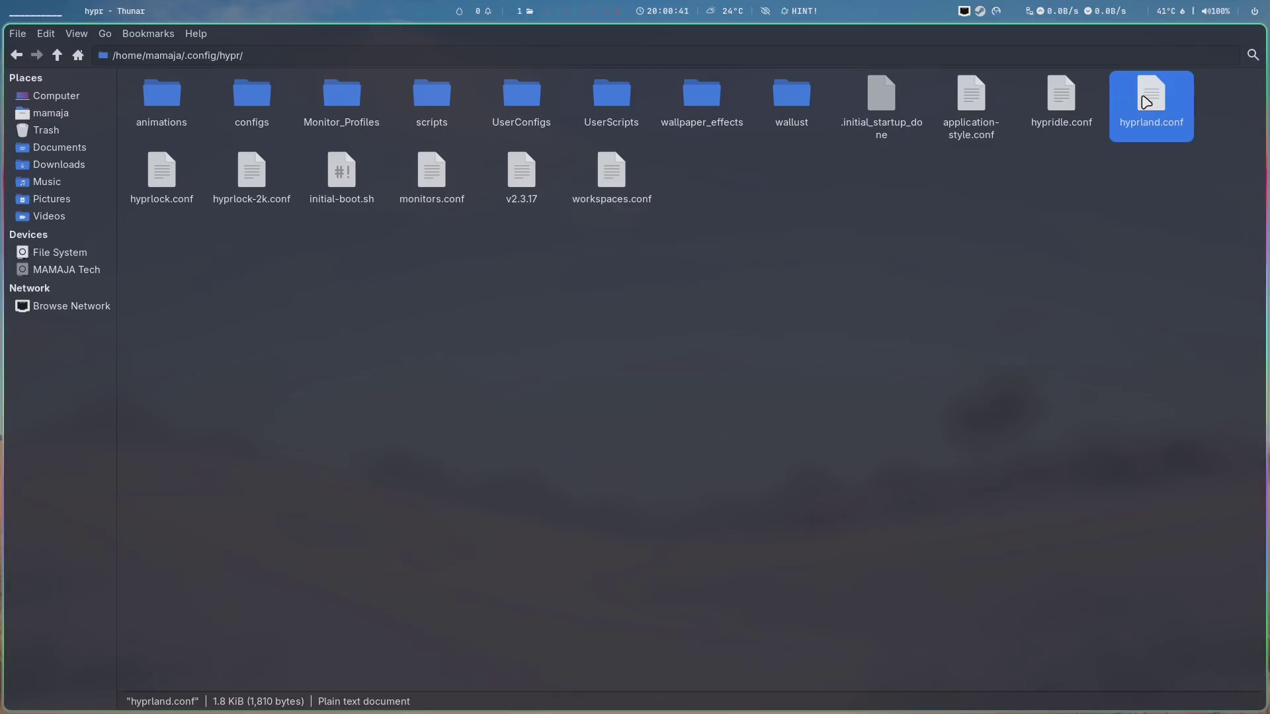
{"action": "double_click", "coordinate": [1146, 103]}
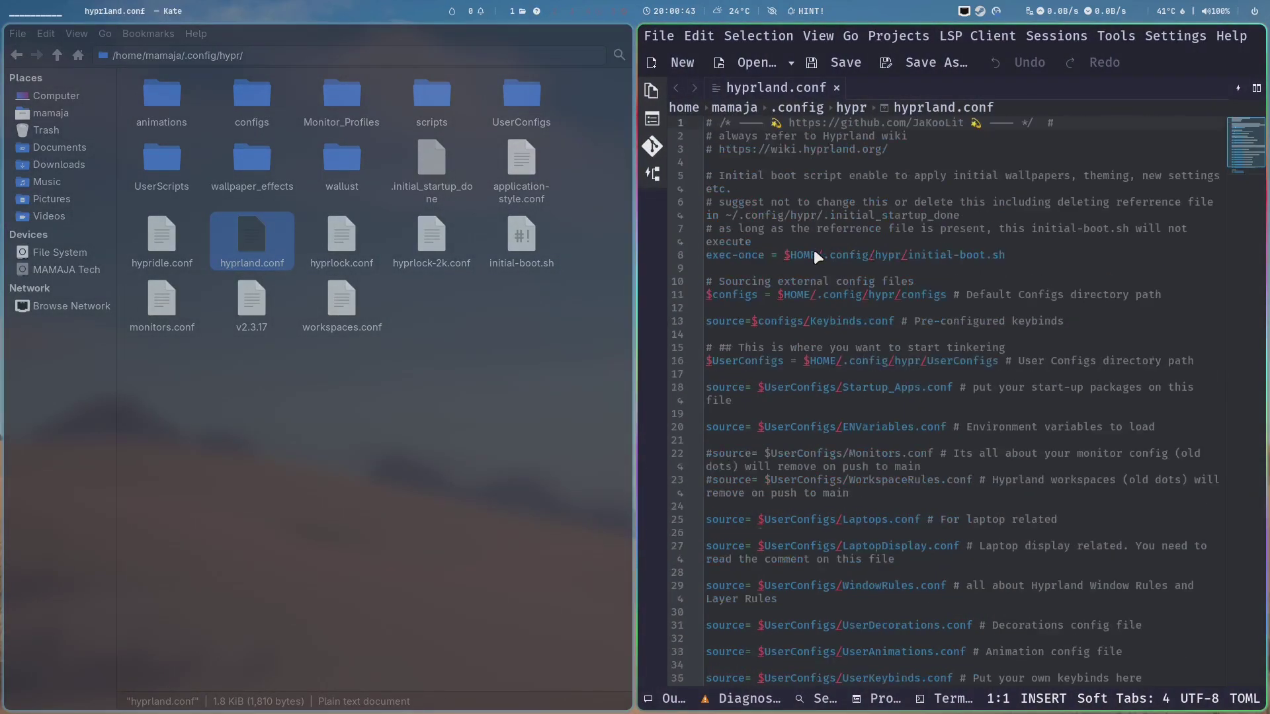
{"action": "left_click", "coordinate": [812, 255]}
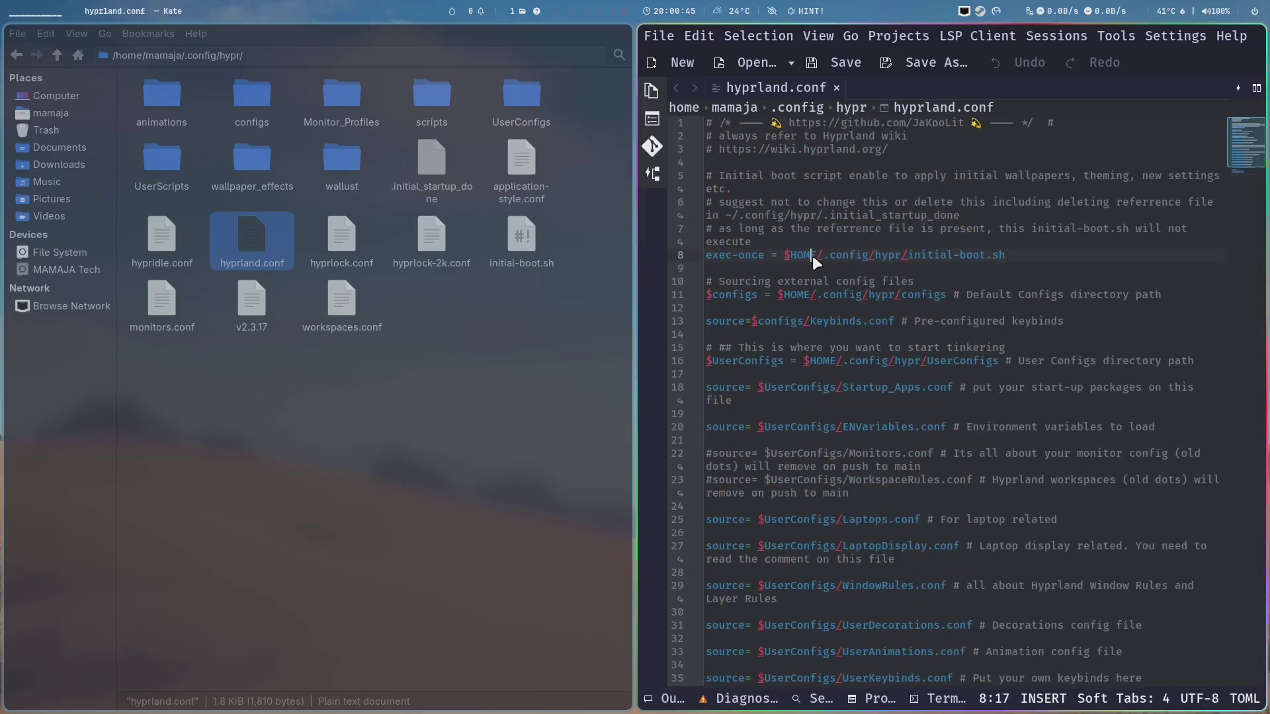
{"action": "key", "text": "super+q"}
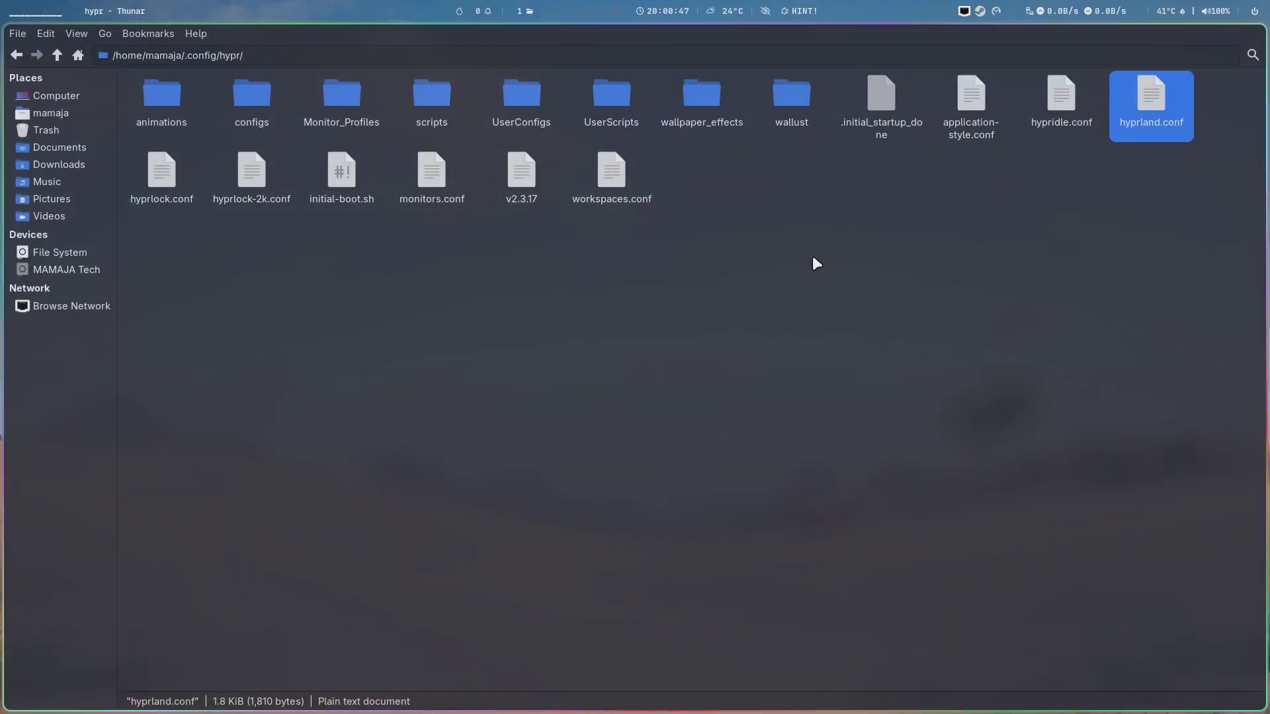
Step: Enter the hypr configs folder and select Keybinds.conf
{"action": "double_click", "coordinate": [264, 104]}
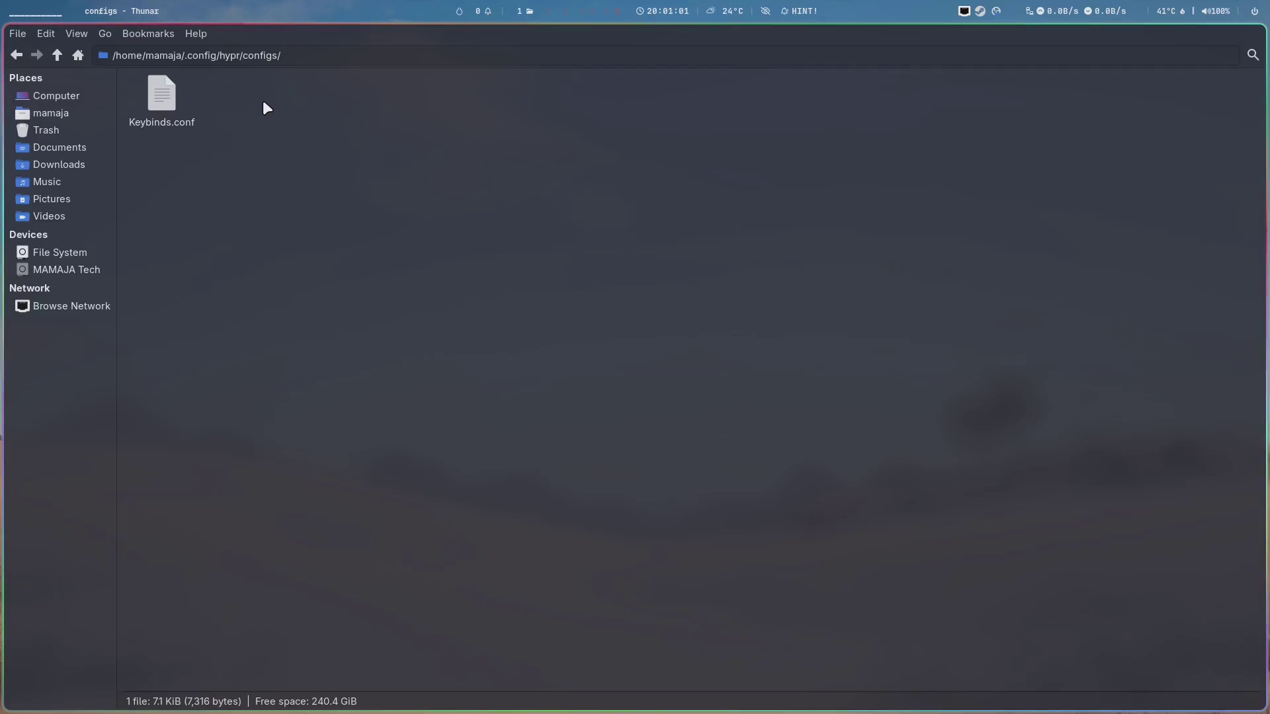
{"action": "left_click", "coordinate": [164, 98]}
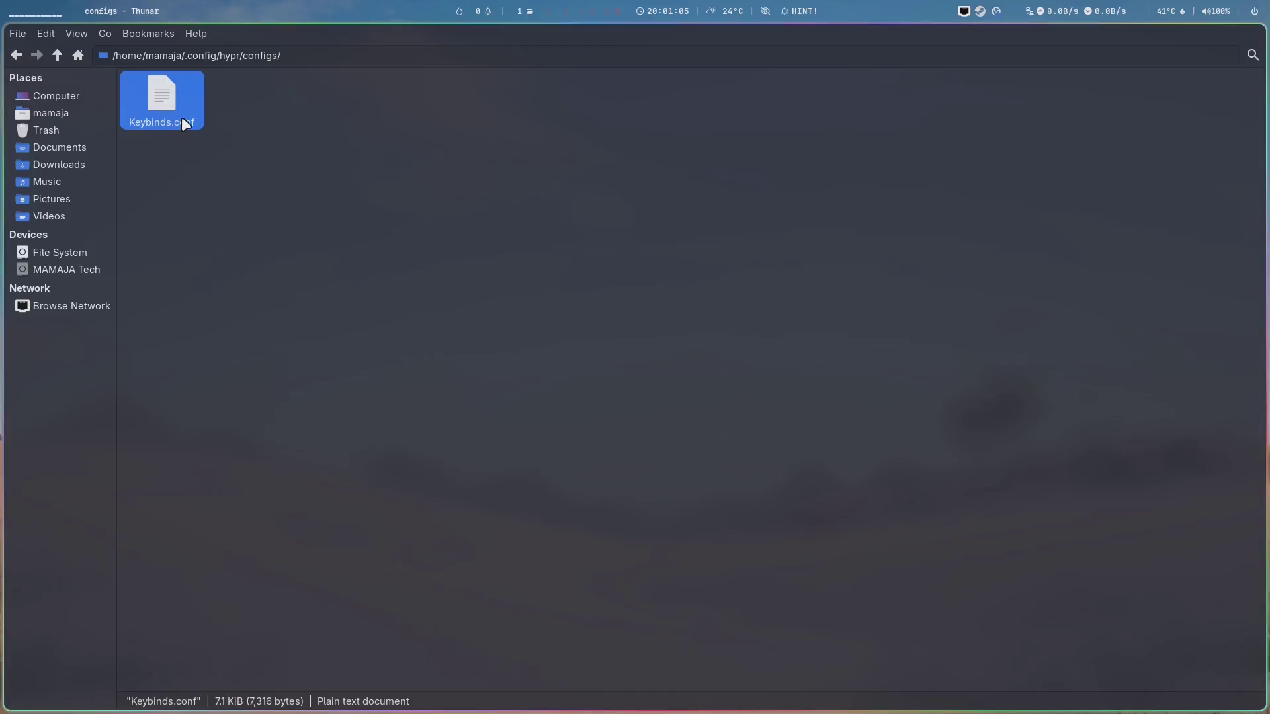
{"action": "key", "text": "BackSpace"}
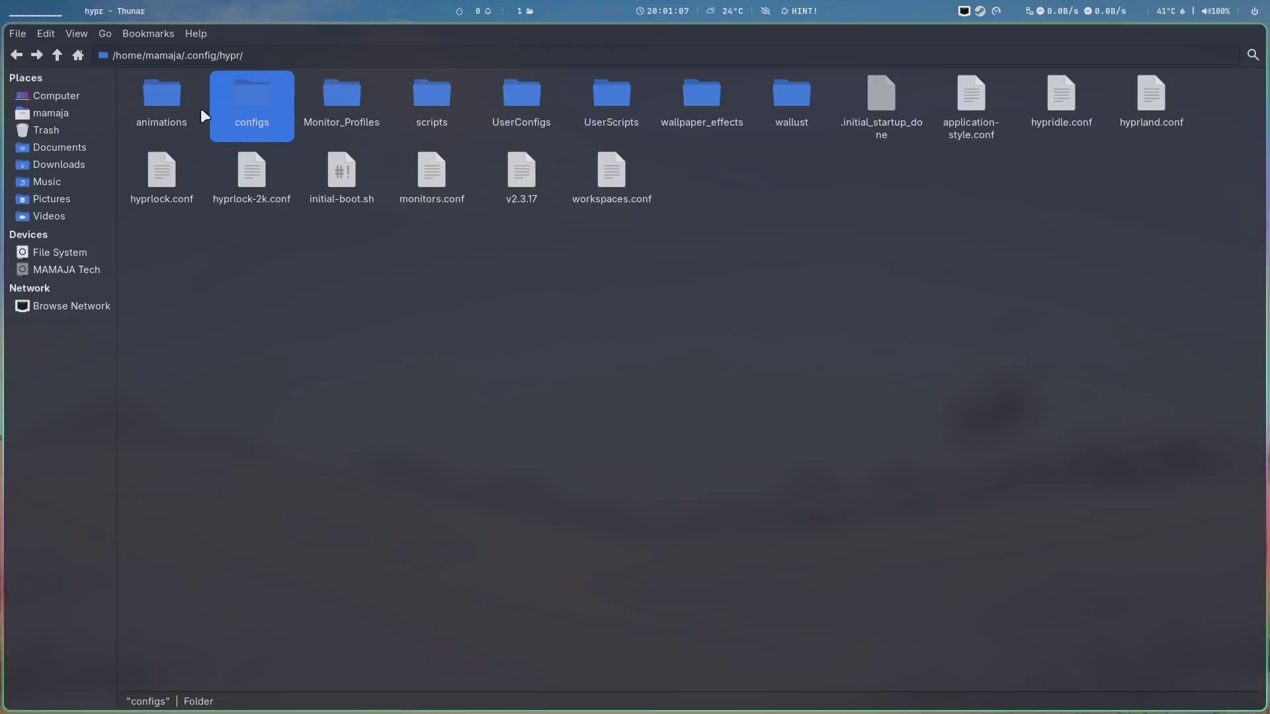
{"action": "double_click", "coordinate": [252, 106]}
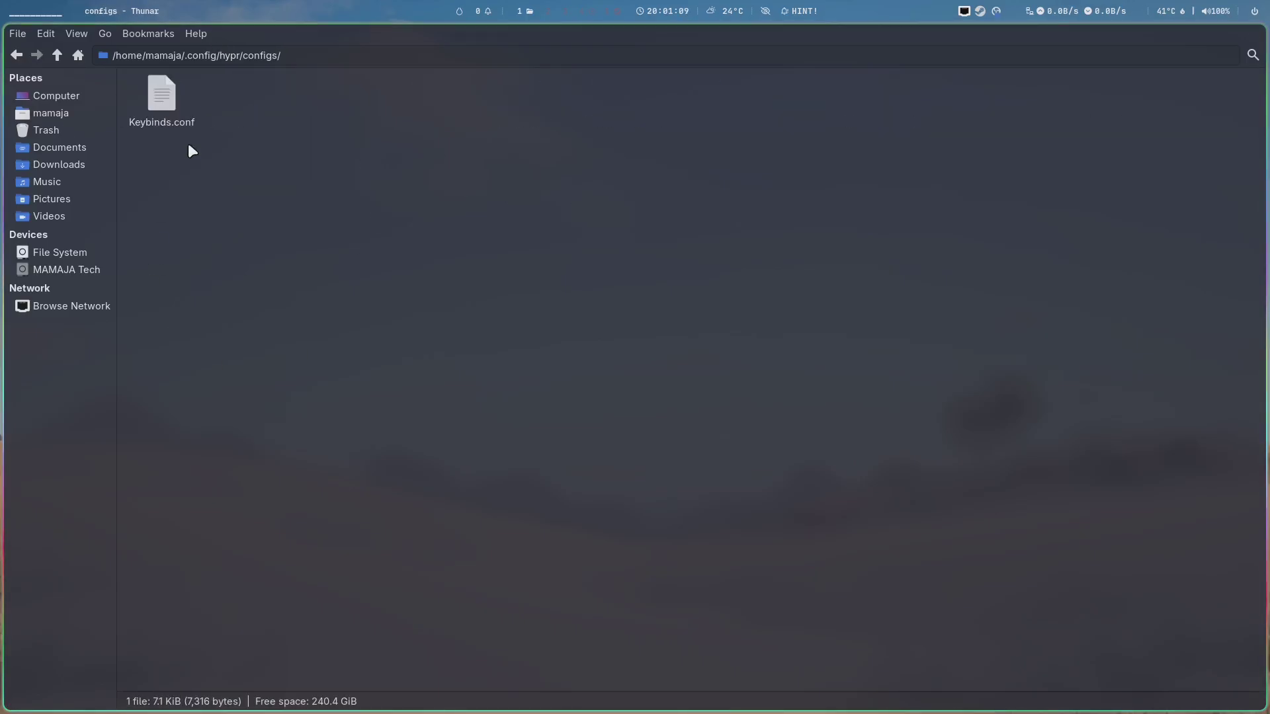
{"action": "left_click", "coordinate": [162, 96]}
Step: Add '# hyprshot' and 'bind = , PRINT, exec, hyprshot -m output' at line 18, save, and close Kate
{"action": "double_click", "coordinate": [161, 96]}
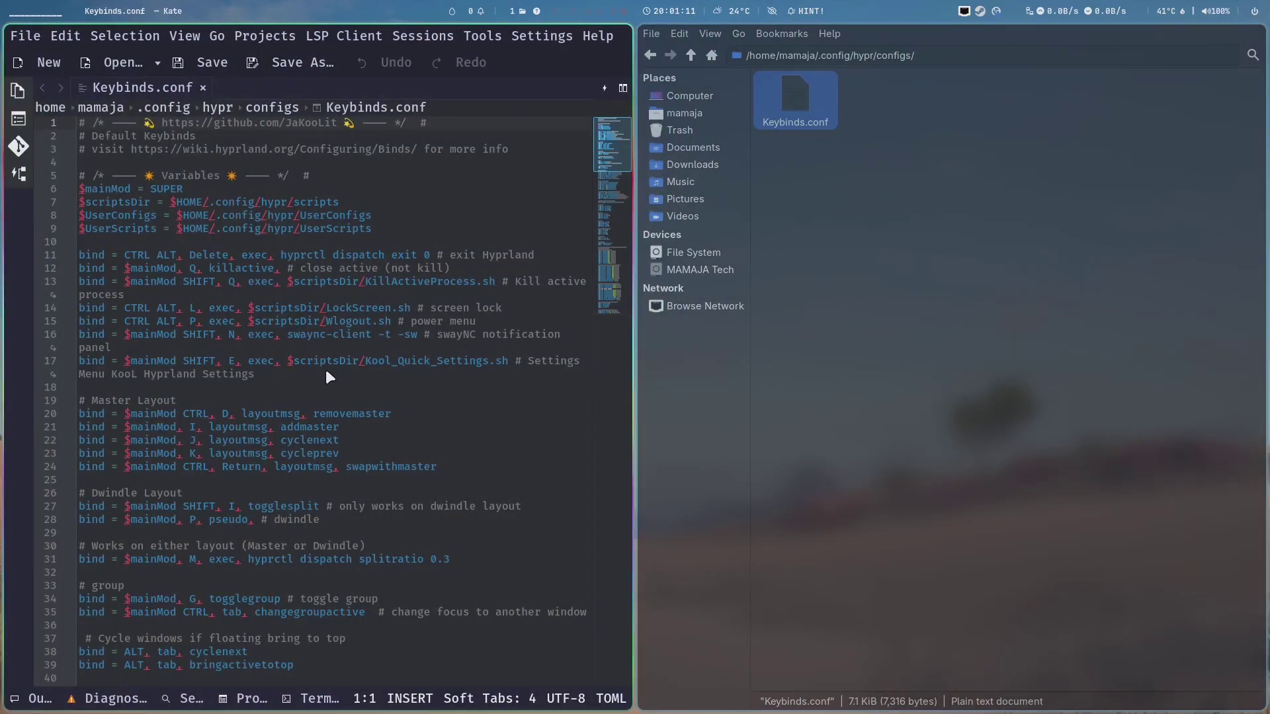
{"action": "left_click", "coordinate": [221, 390]}
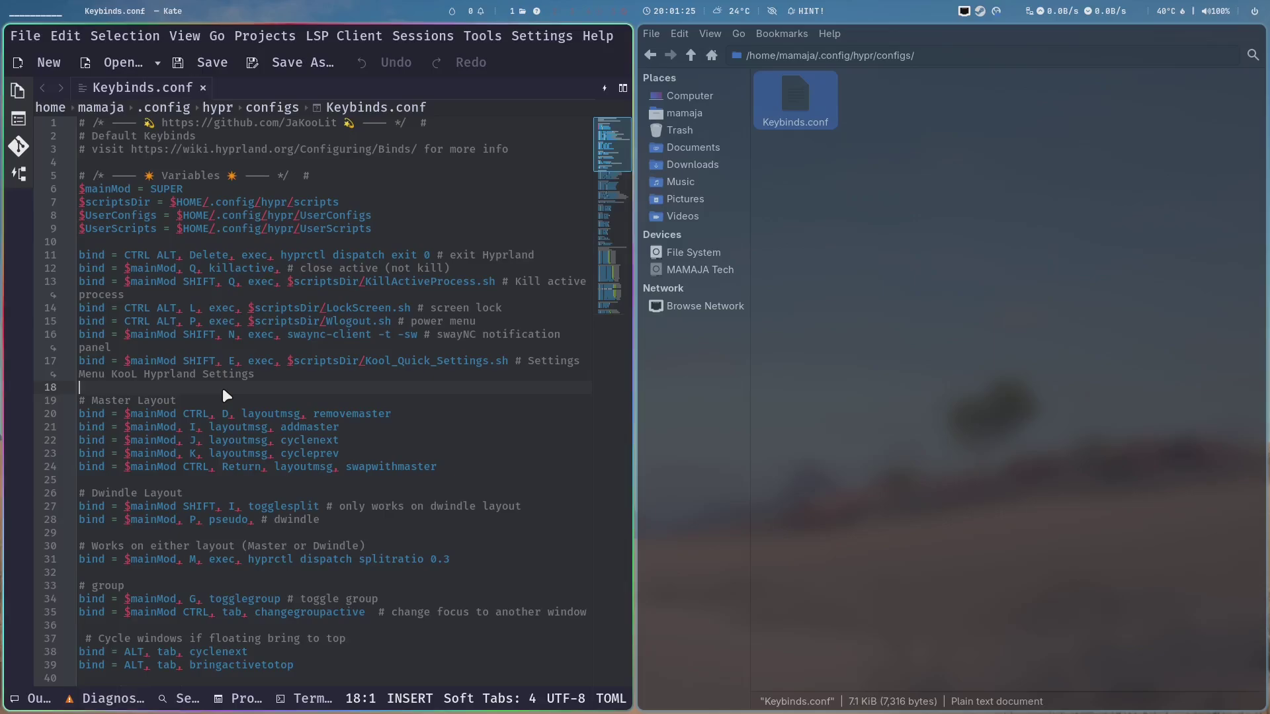
{"action": "key", "text": "Return"}
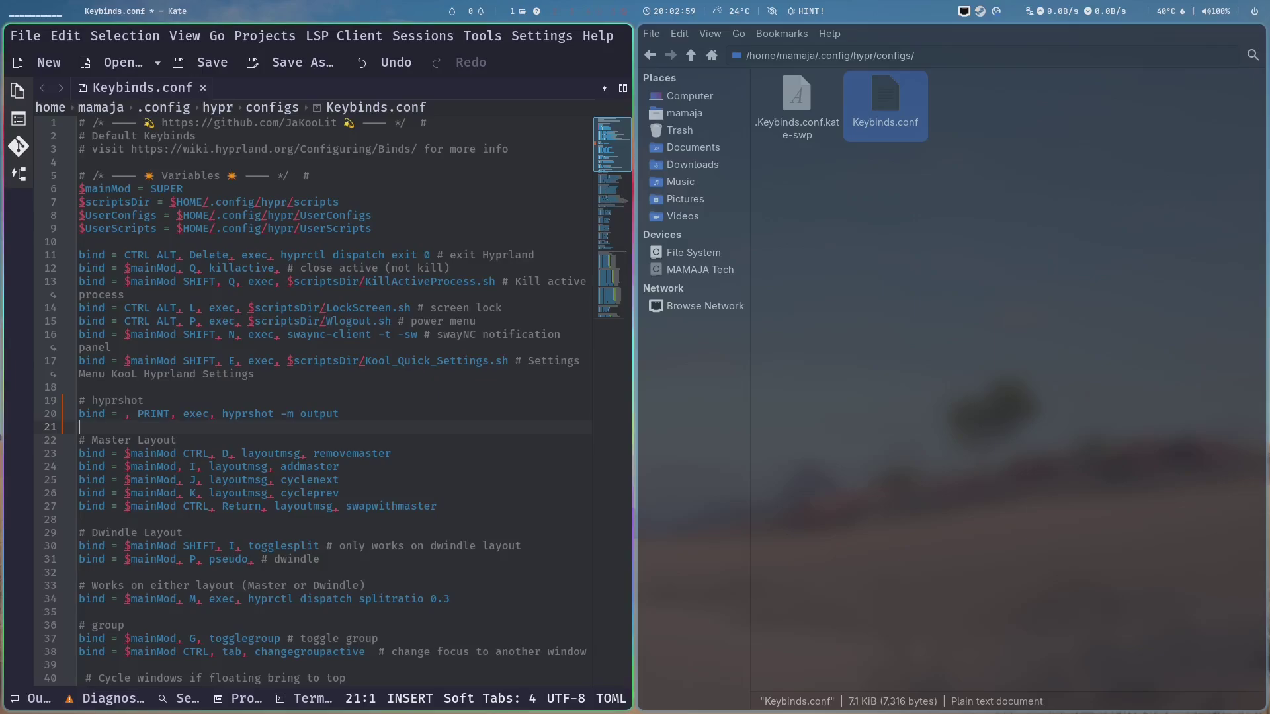
{"action": "key", "text": "ctrl+s"}
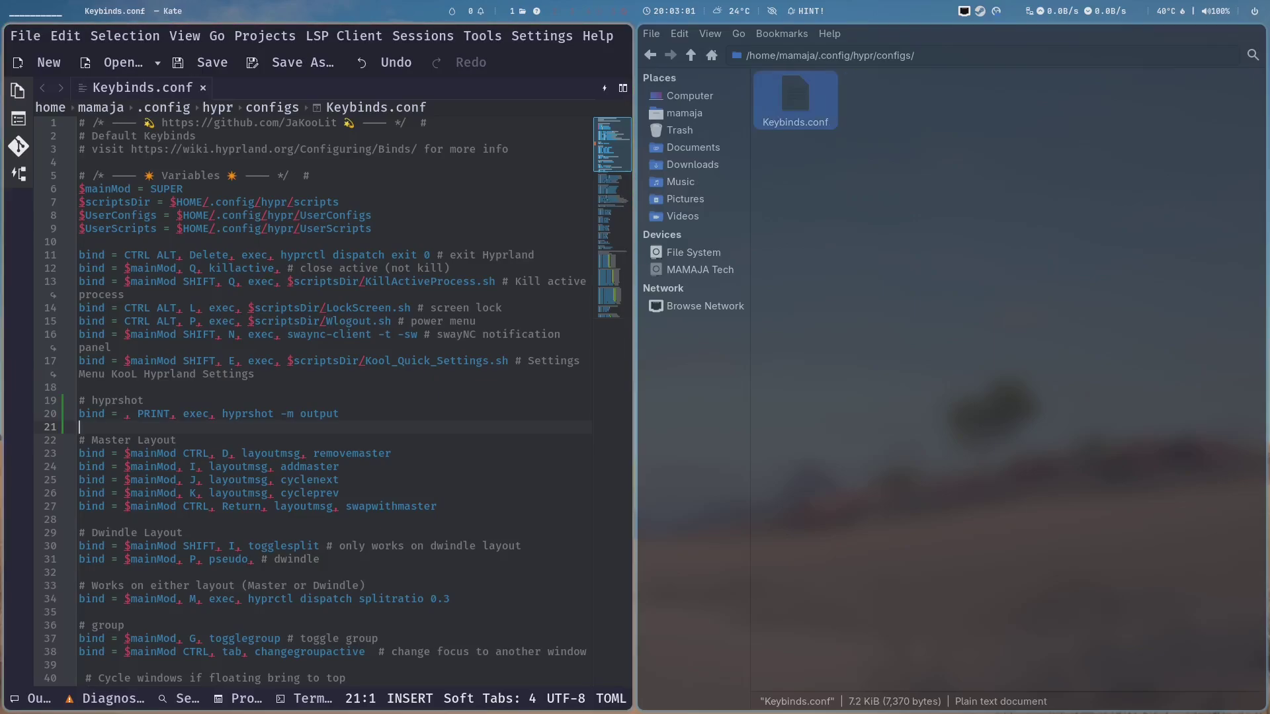
{"action": "key", "text": "super+q"}
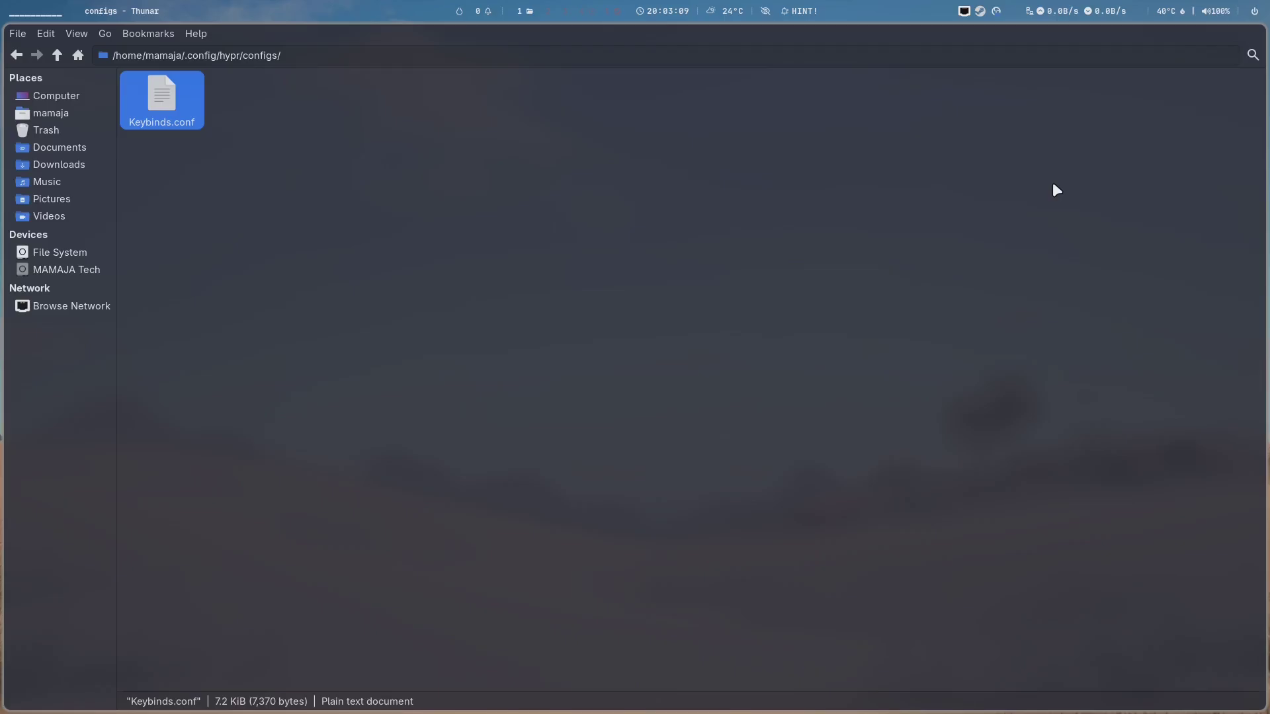
Step: Capture the screen with the Print key and dismiss the 'Screenshot saved' notification
{"action": "key", "text": "Print"}
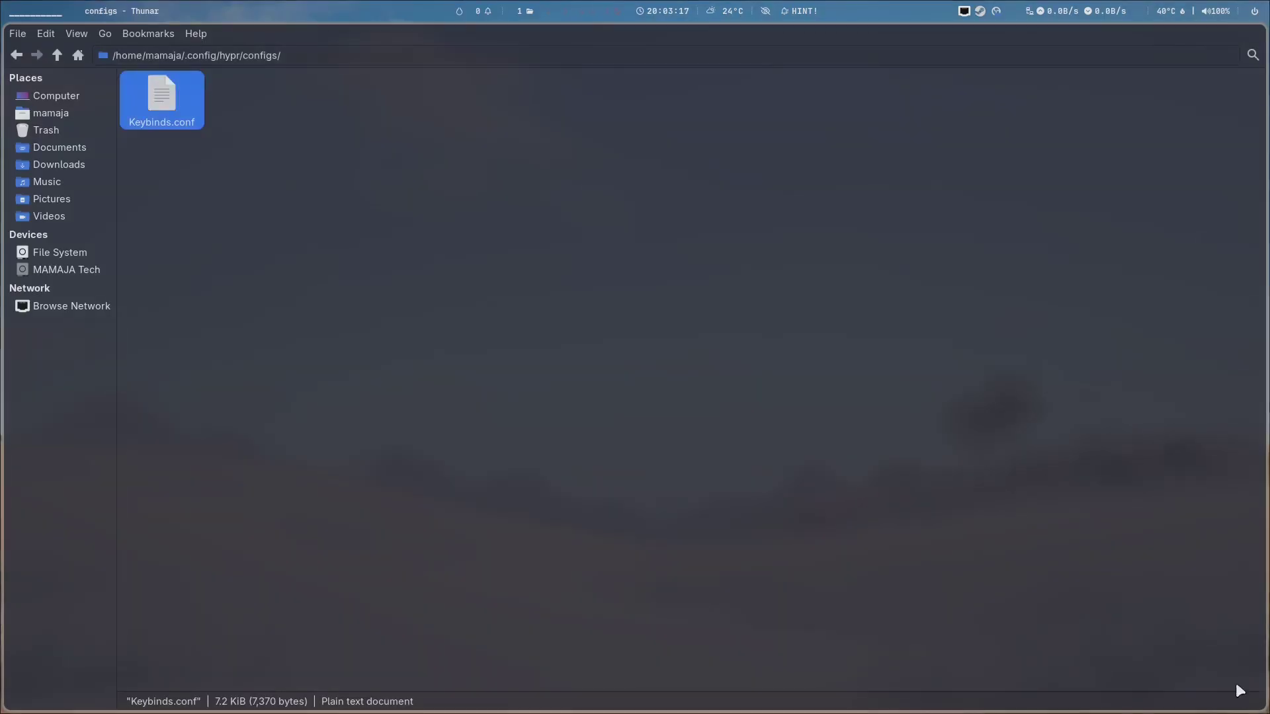
{"action": "left_click", "coordinate": [1236, 682]}
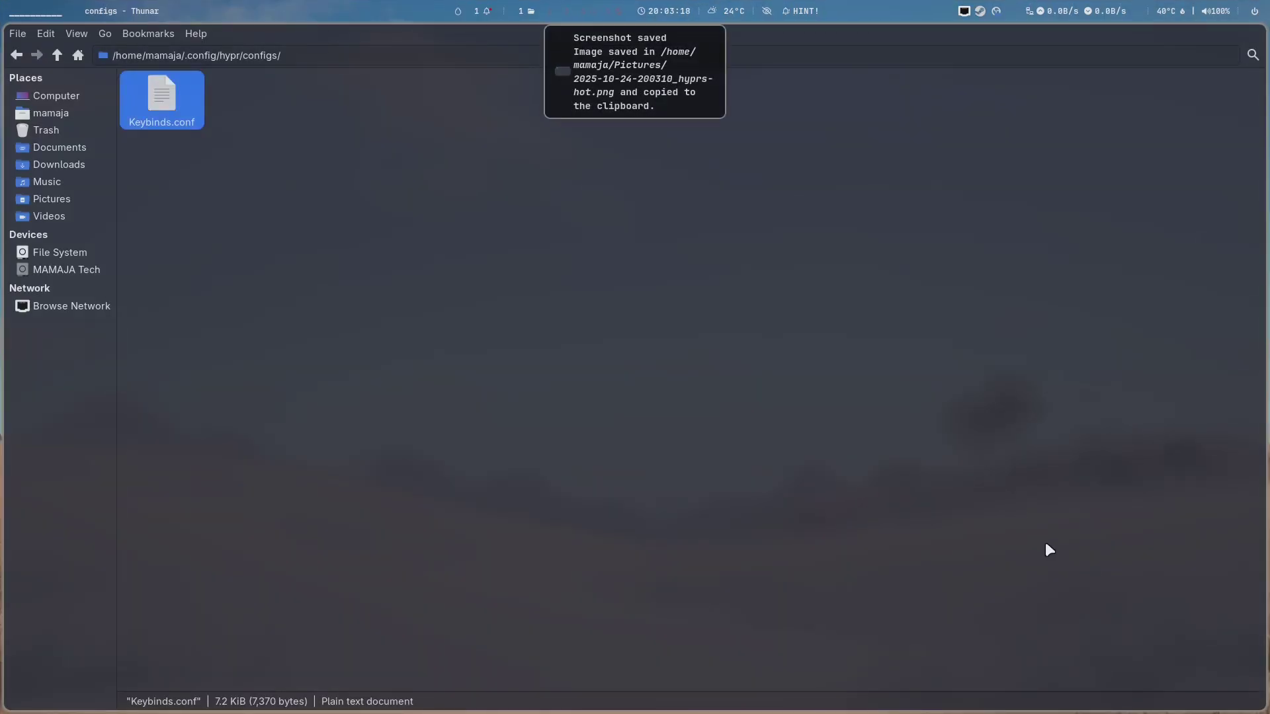
{"action": "left_click", "coordinate": [629, 59]}
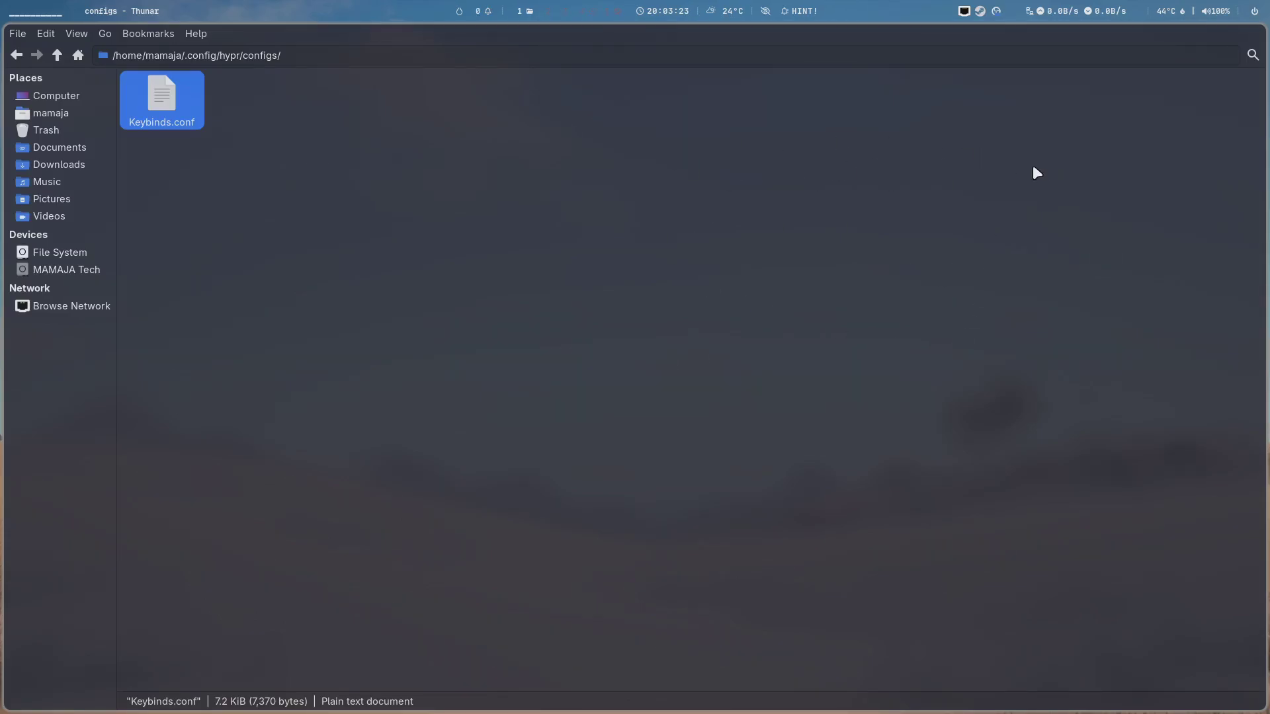
{"action": "left_click", "coordinate": [32, 207]}
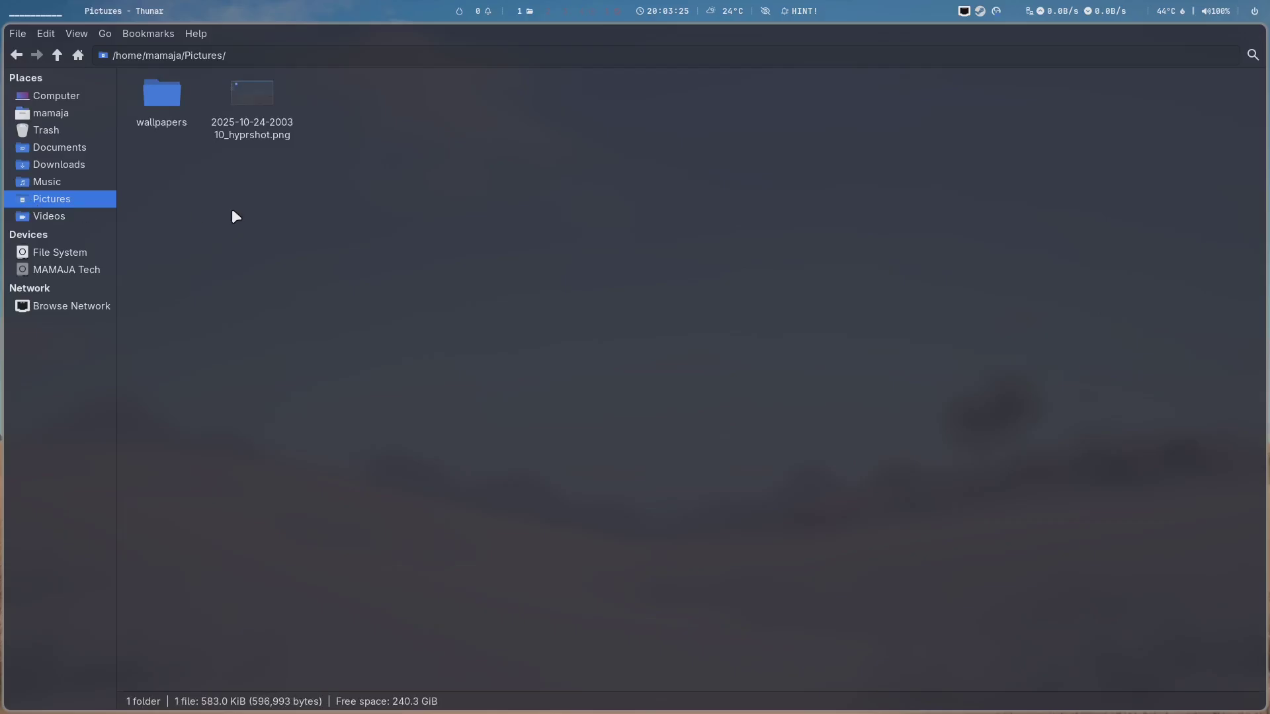
{"action": "left_click", "coordinate": [254, 131]}
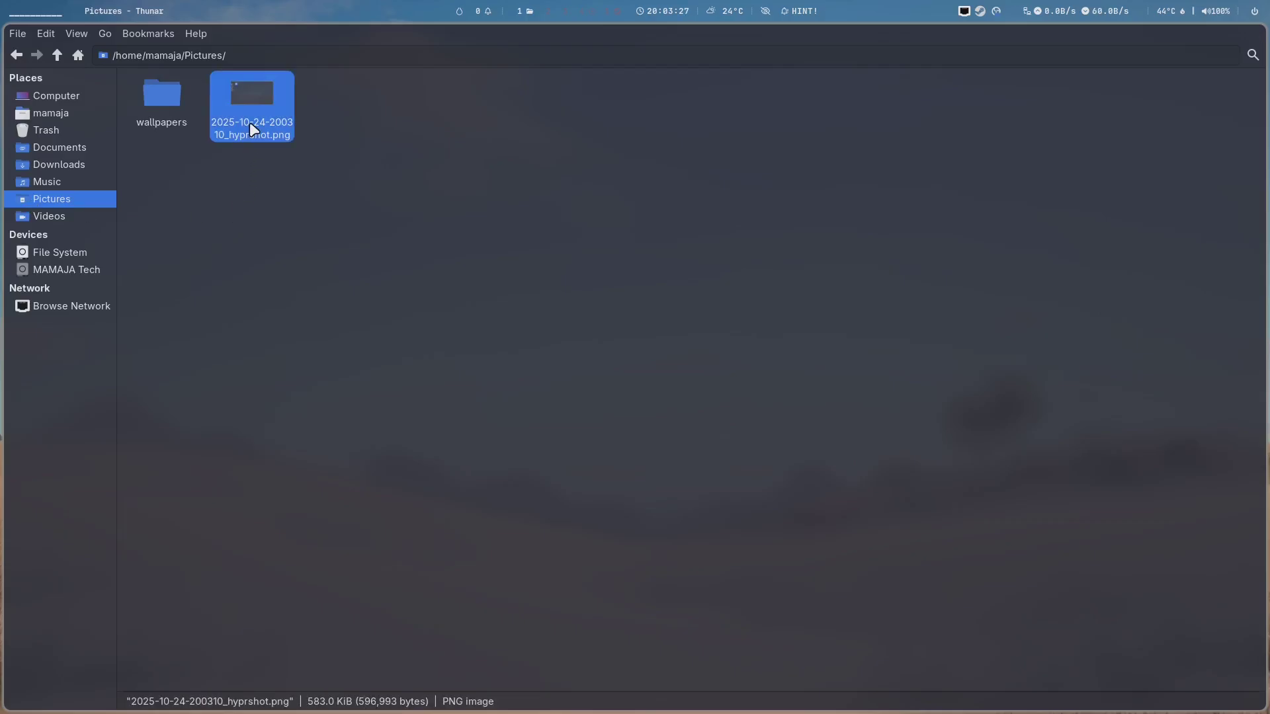
{"action": "double_click", "coordinate": [249, 123]}
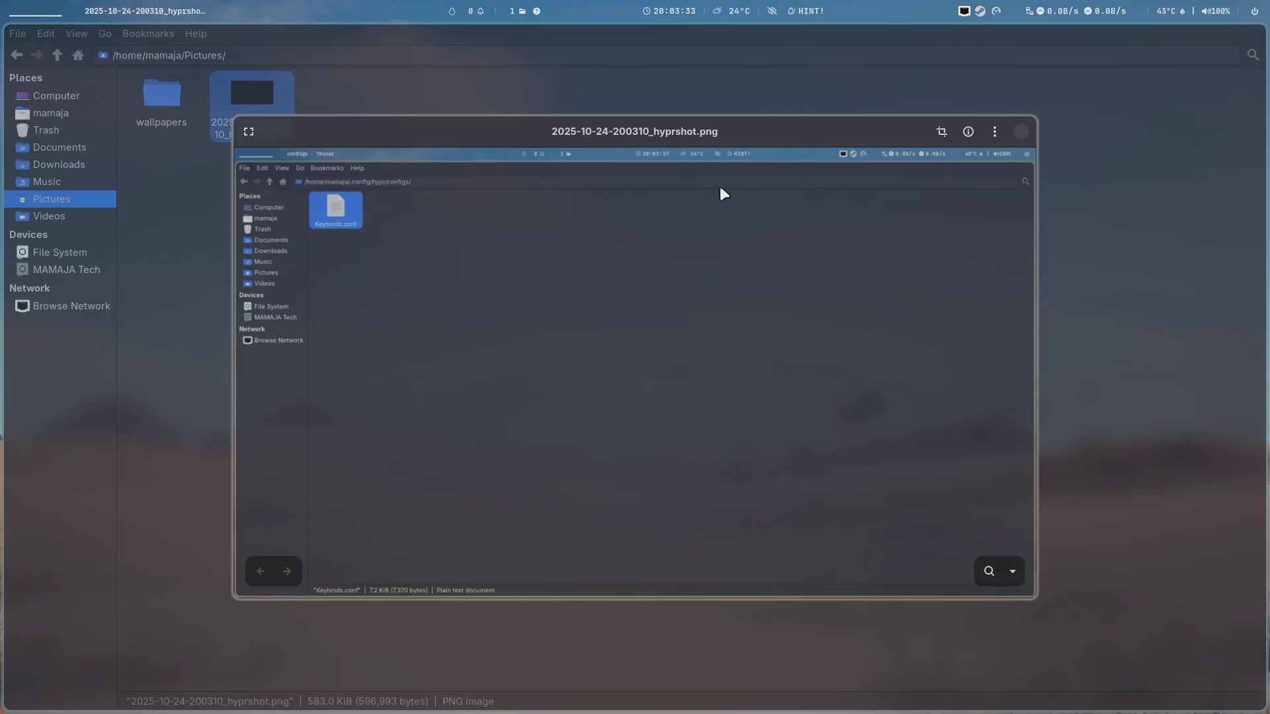
{"action": "key", "text": "super+q"}
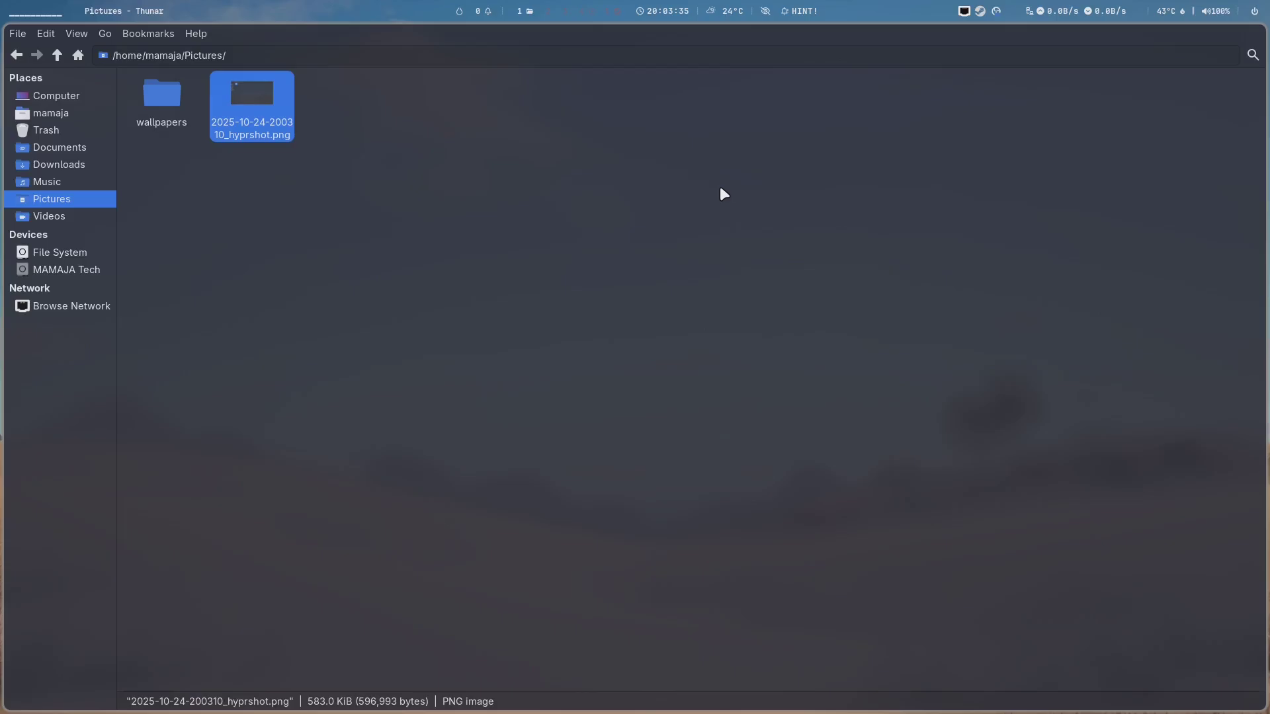